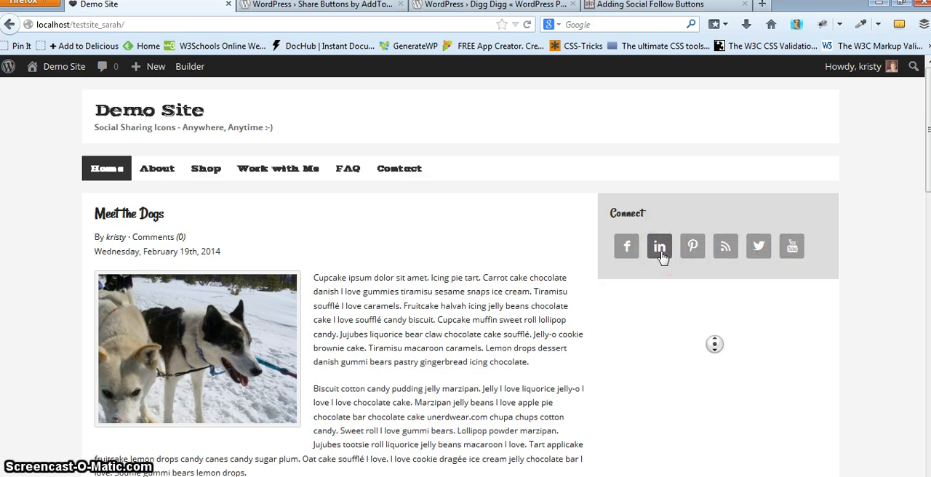
- Read through the Adding Social Follow Buttons article, including its Flare Follow how-to and services list
left_click(652, 7)
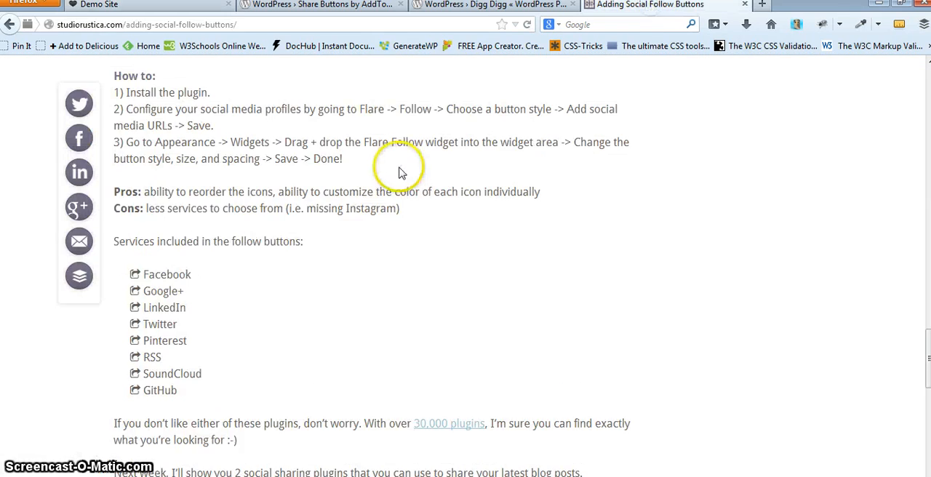
scroll(399, 172, "up", 20)
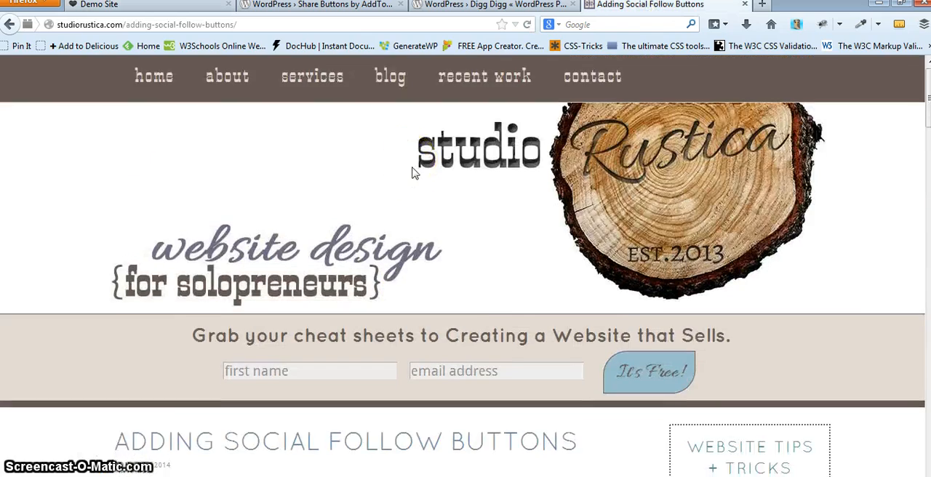
scroll(413, 172, "down", 10)
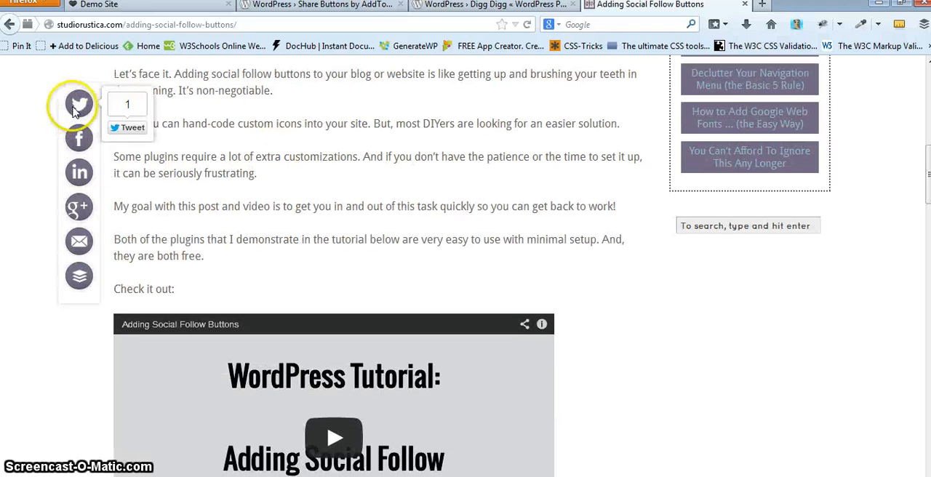
scroll(213, 191, "down", 15)
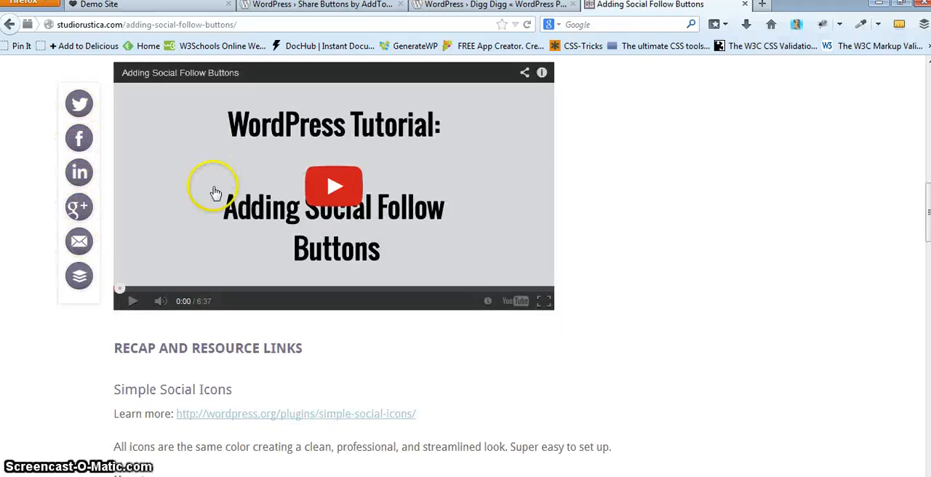
scroll(213, 191, "down", 4)
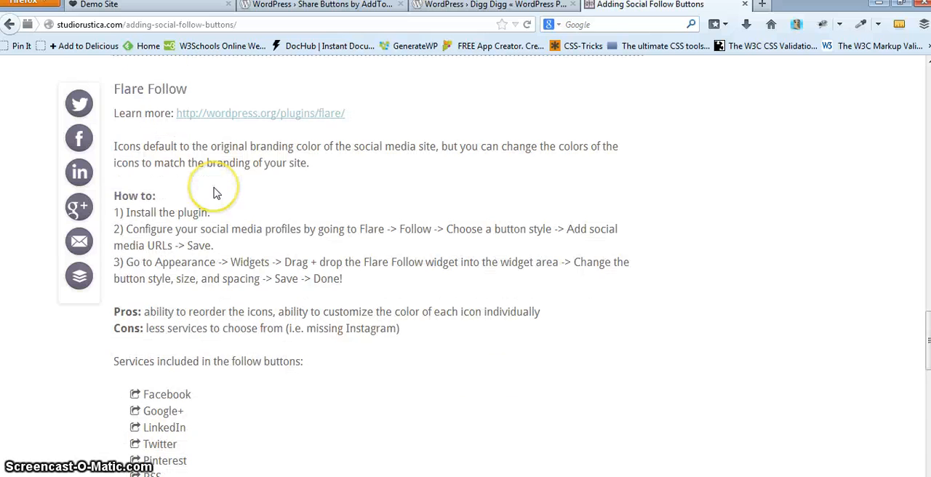
scroll(213, 191, "down", 2)
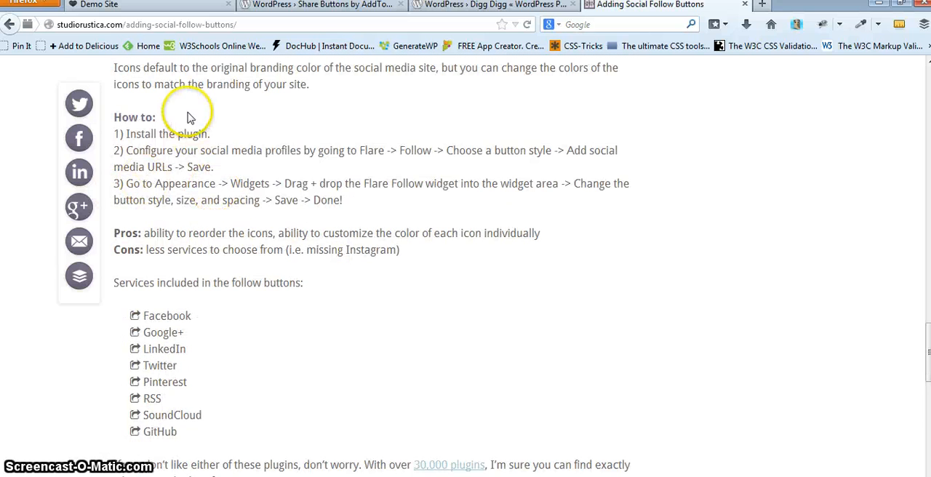
scroll(256, 222, "down", 2)
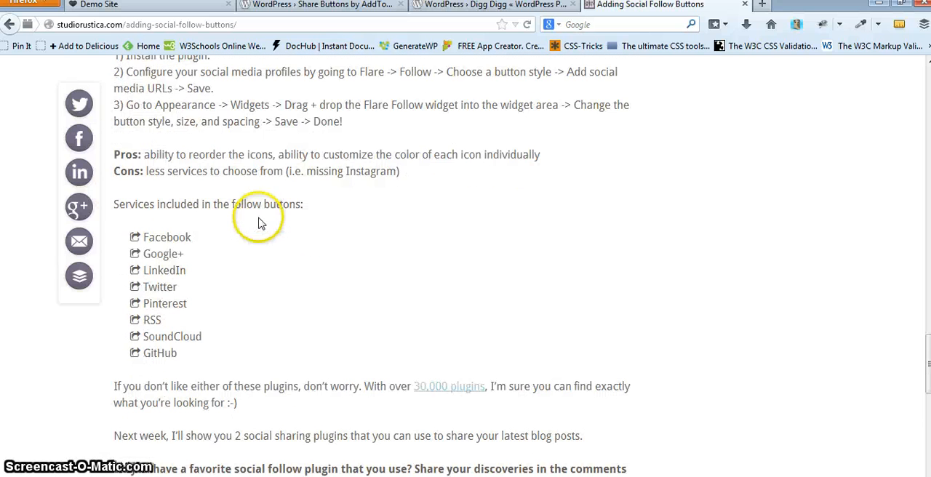
- Open Flare's Share settings and set the bar to display at top of the post (left aligned) and at bottom of the post (left aligned)
left_click(132, 6)
mouse_move(60, 70)
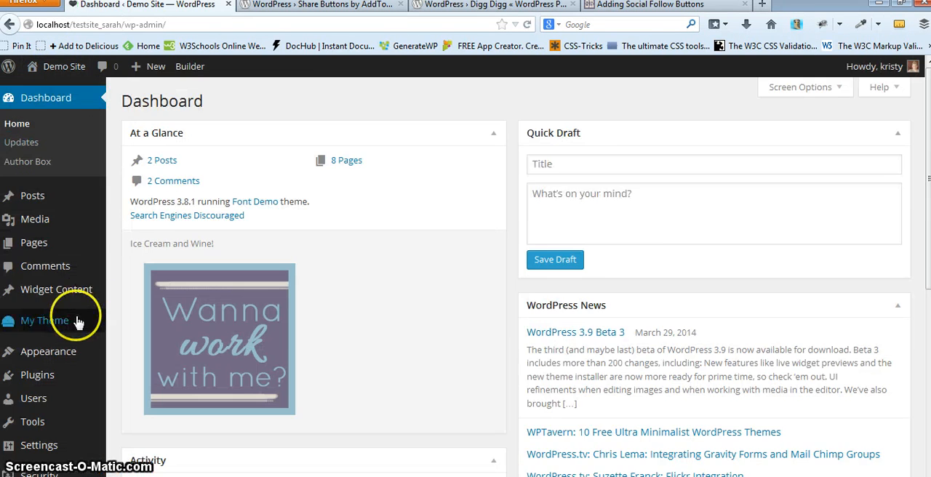
scroll(43, 349, "down", 3)
mouse_move(76, 326)
mouse_move(77, 409)
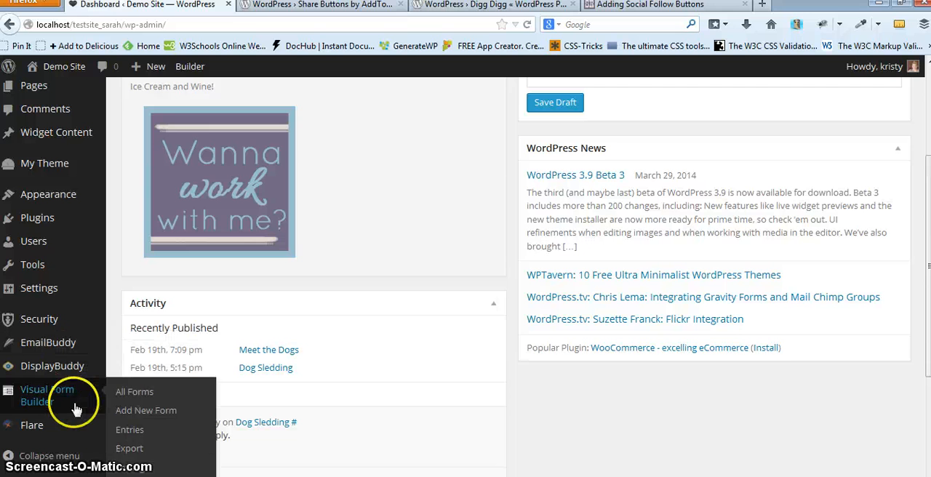
mouse_move(58, 434)
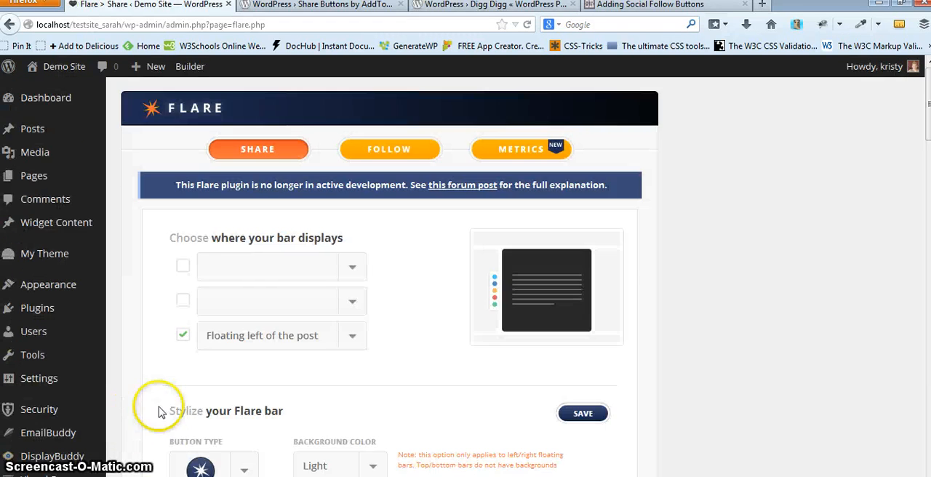
left_click(245, 275)
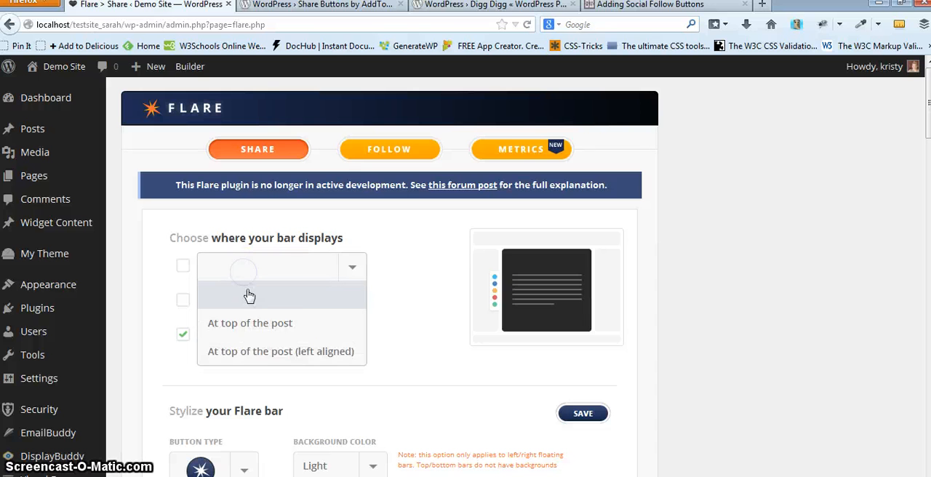
left_click(254, 353)
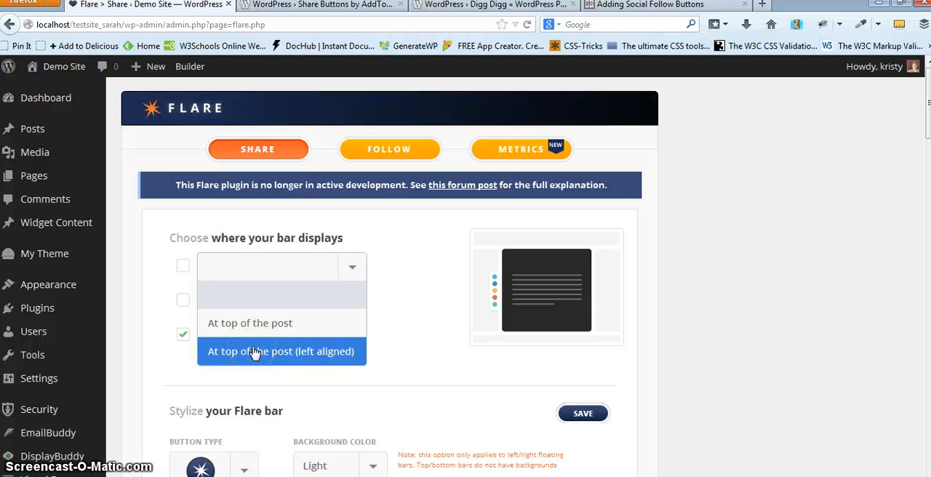
left_click(251, 303)
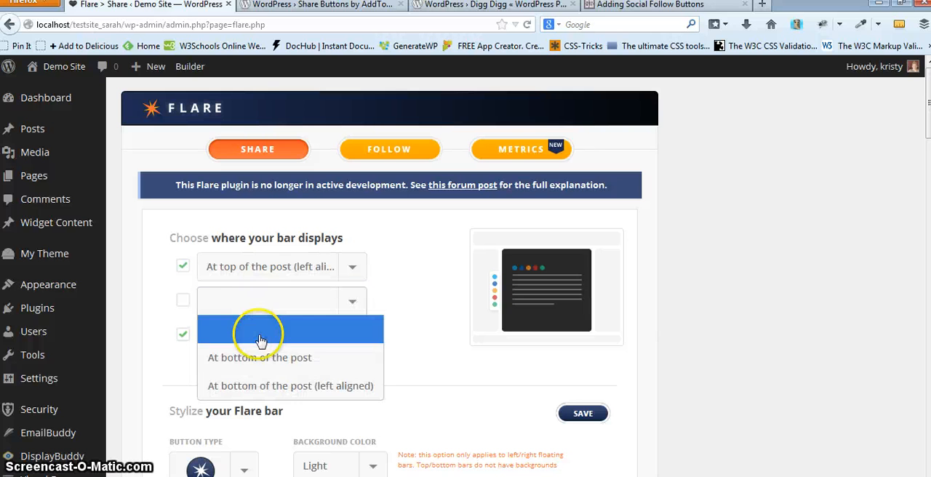
left_click(270, 386)
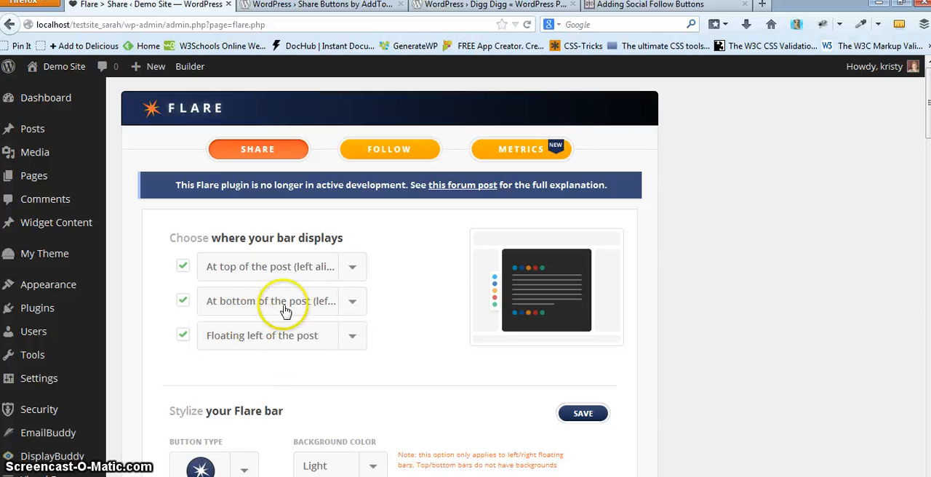
- Try switching the top bar position to At top of the post, then restore At top of the post (left aligned)
left_click(317, 269)
left_click(319, 274)
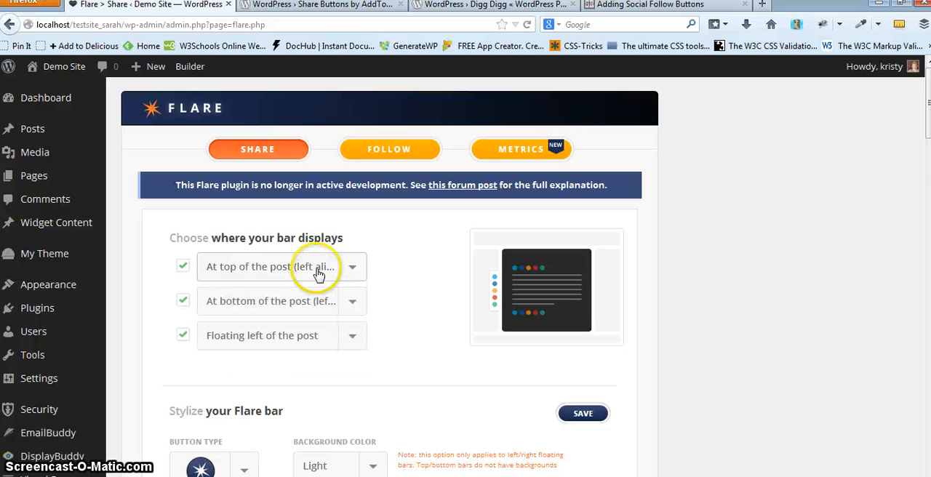
left_click(319, 271)
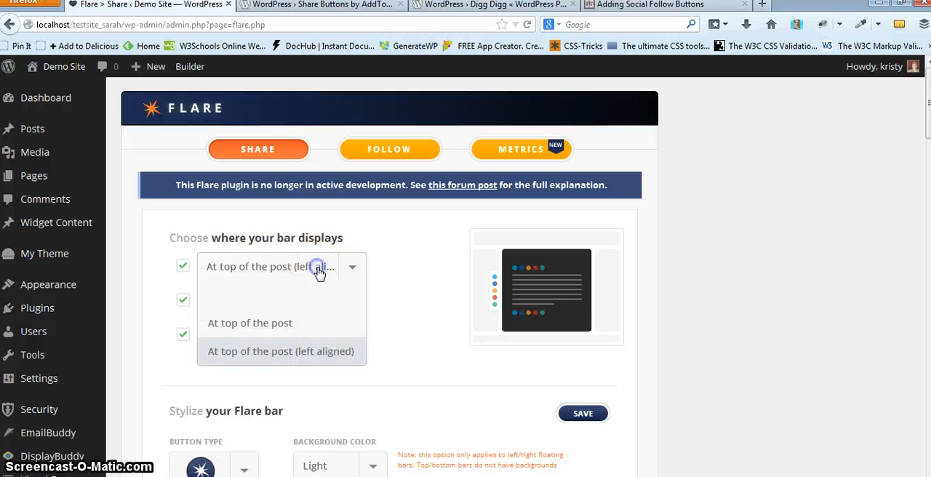
left_click(298, 327)
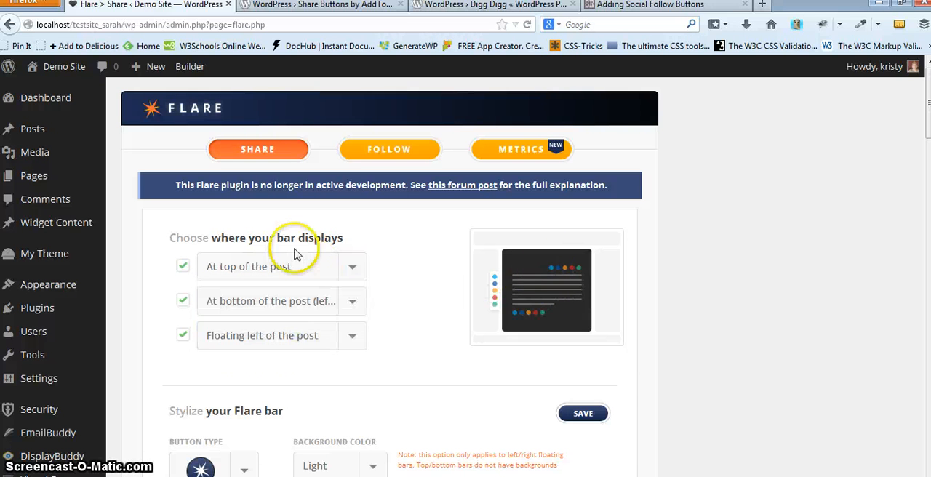
left_click(257, 266)
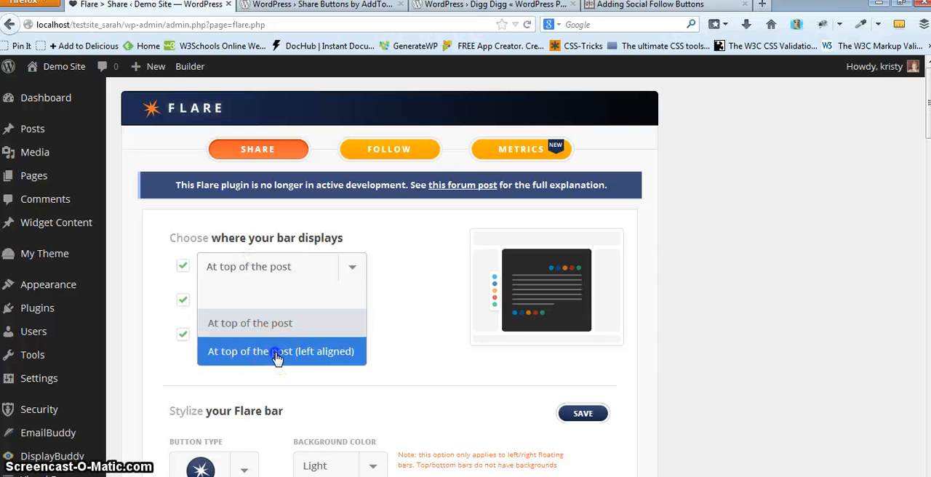
left_click(275, 353)
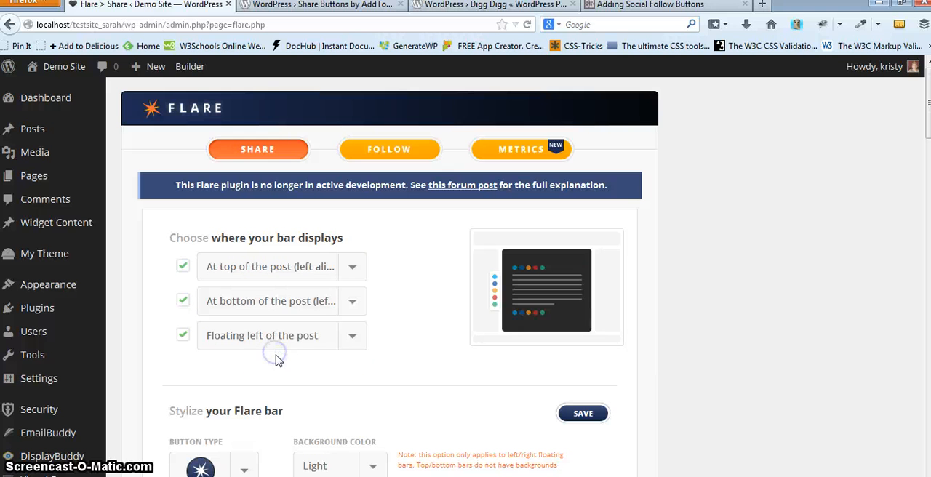
- Clear the floating bar position, then reselect At bottom of the post (left aligned) and Floating left of the post
left_click(346, 334)
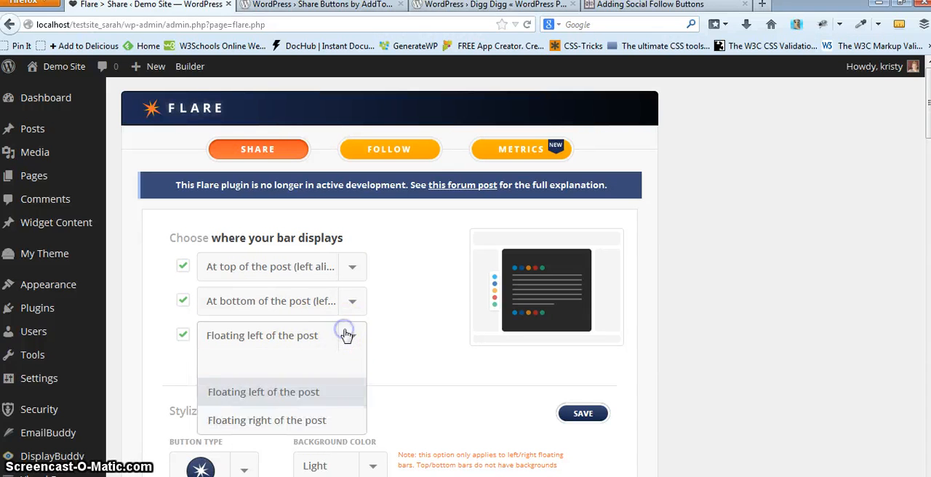
left_click(331, 405)
left_click(356, 334)
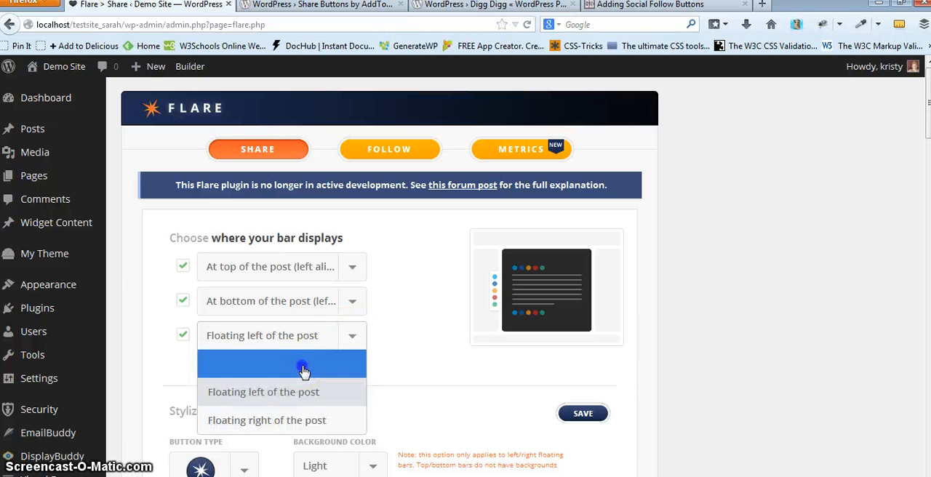
left_click(303, 366)
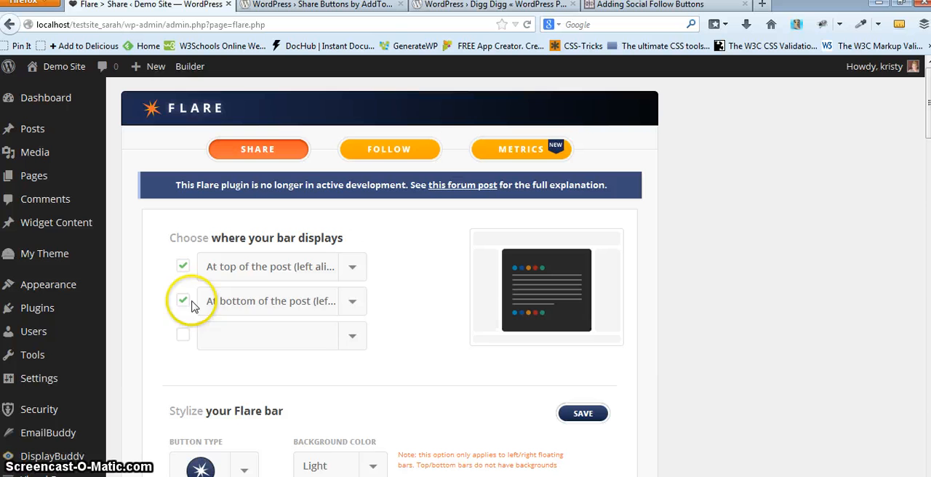
left_click(349, 301)
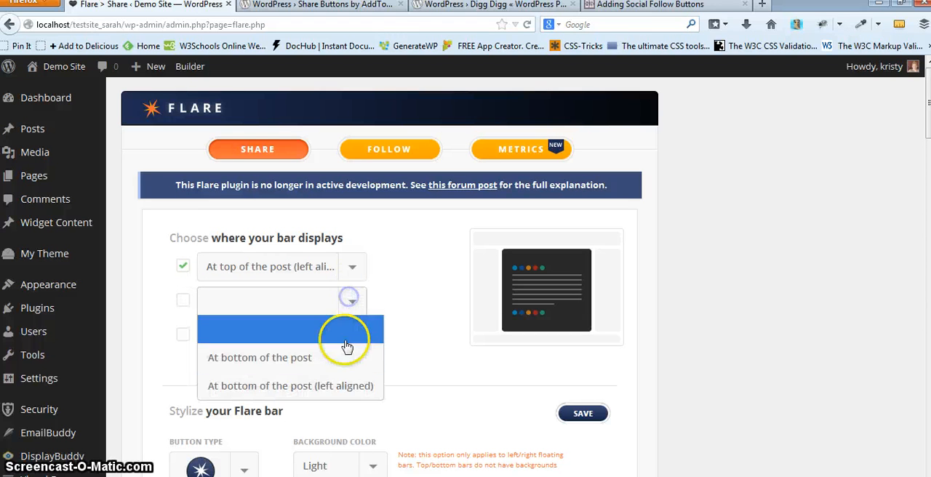
left_click(329, 384)
left_click(349, 337)
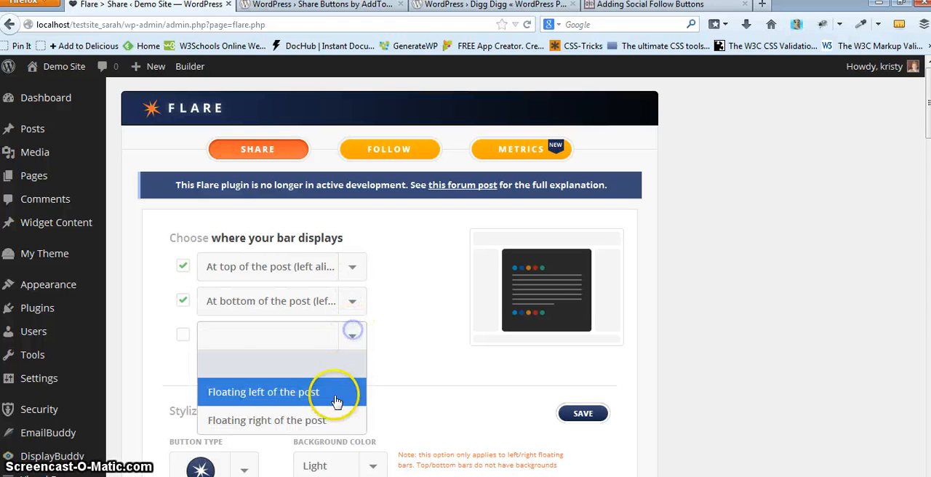
left_click(339, 395)
- Choose the square star button type for the Flare bar
scroll(425, 370, "down", 3)
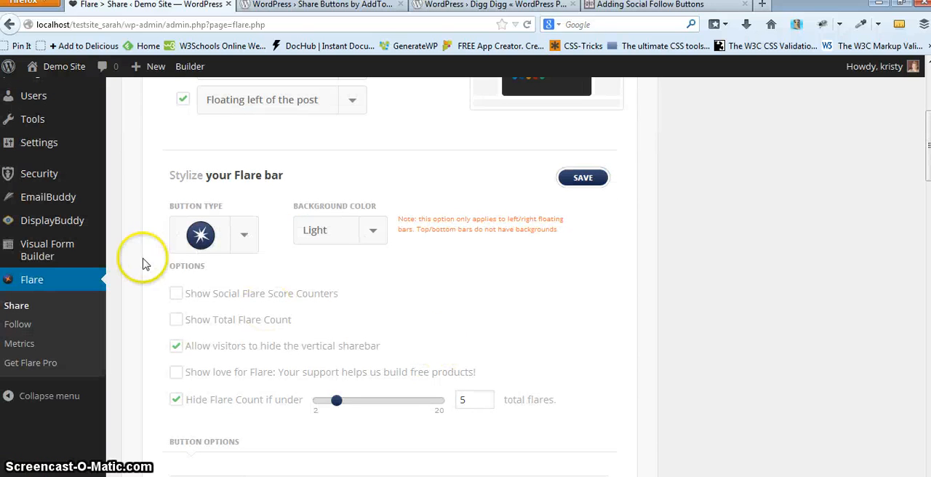
left_click(231, 233)
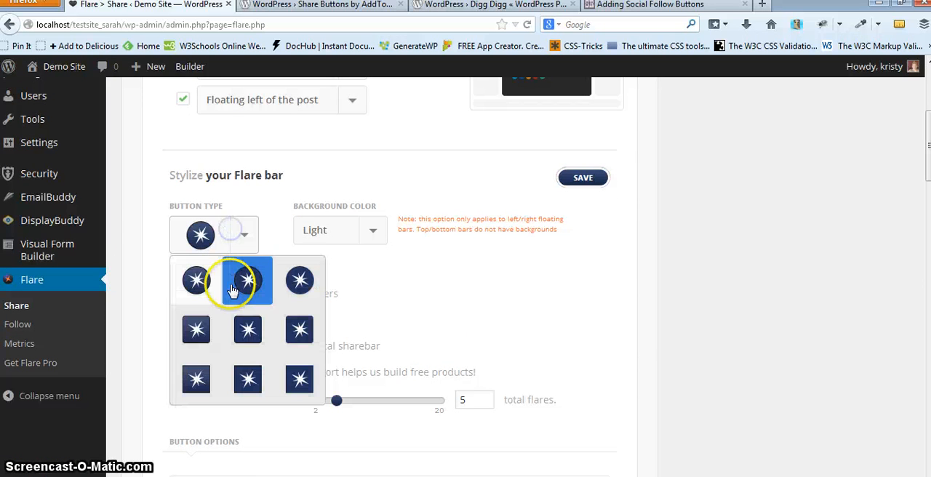
left_click(210, 338)
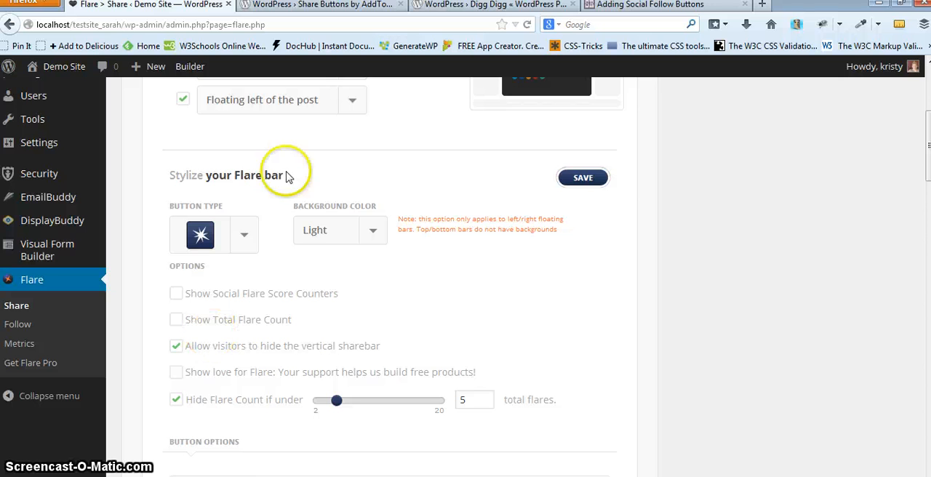
- Review the Twitter button's username and color settings and the other share buttons listed below it
scroll(343, 291, "down", 1)
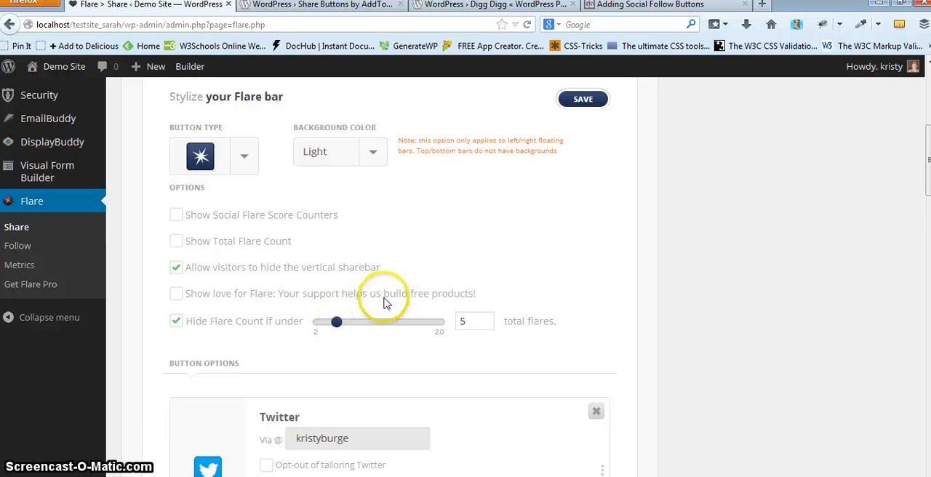
scroll(427, 390, "down", 2)
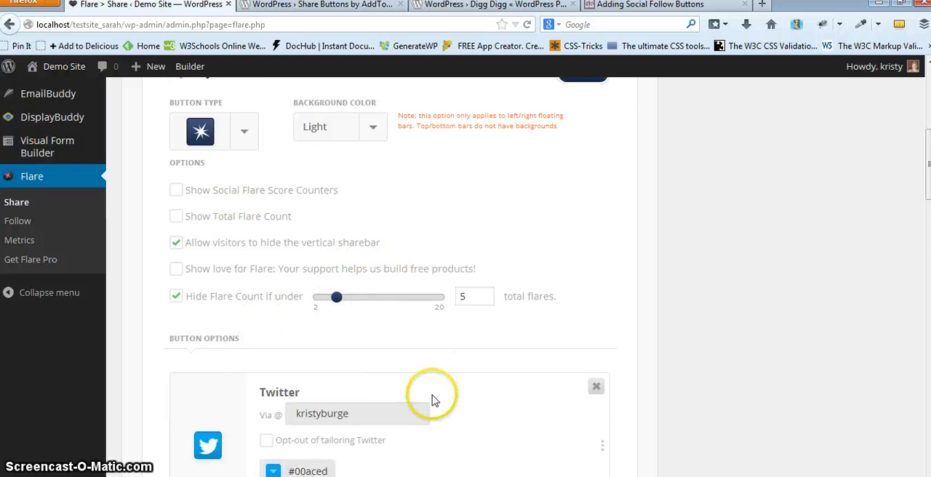
scroll(562, 396, "down", 2)
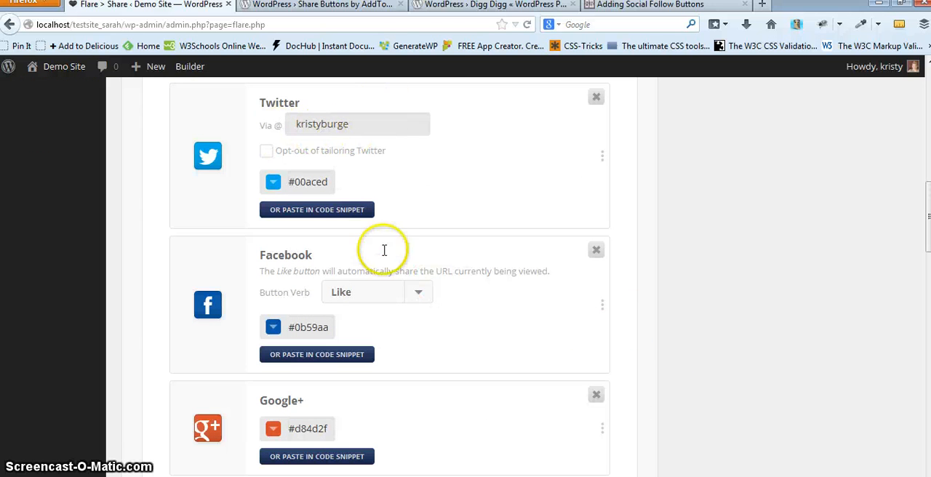
left_click_drag(367, 124, 270, 127)
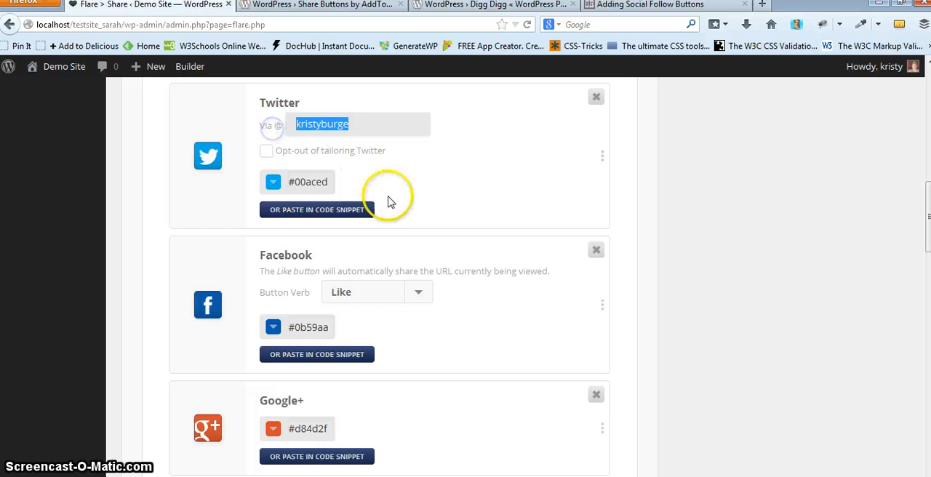
left_click(274, 183)
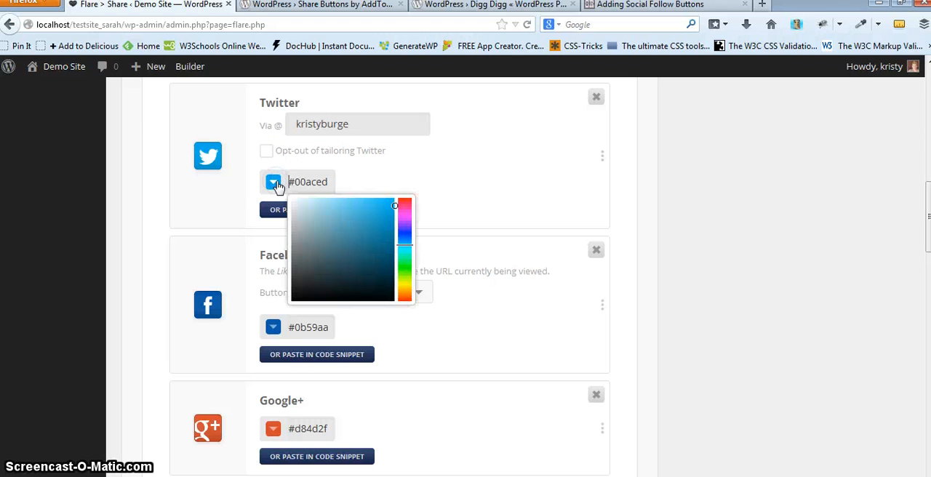
left_click(316, 183)
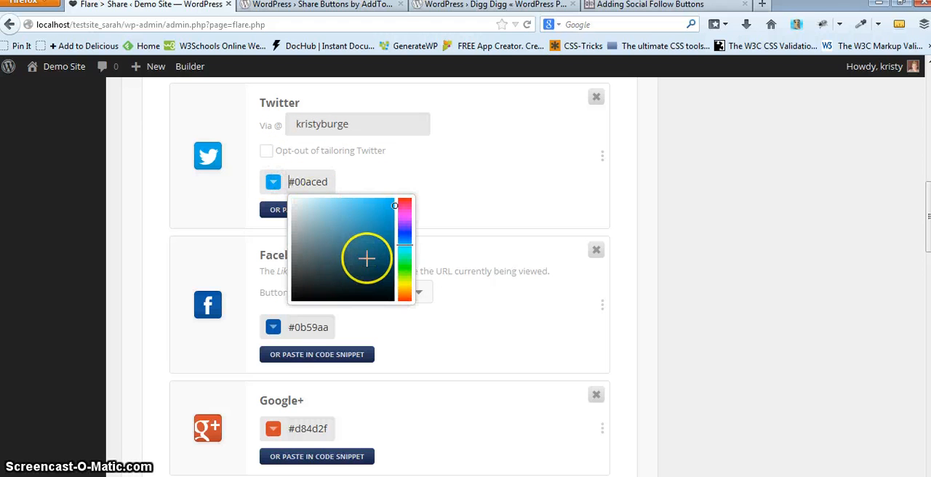
left_click(367, 170)
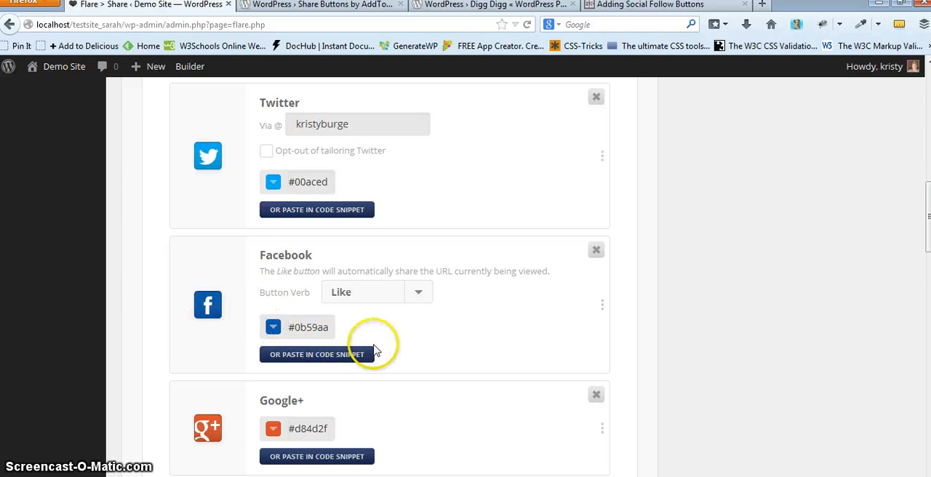
scroll(443, 373, "down", 3)
scroll(444, 377, "down", 3)
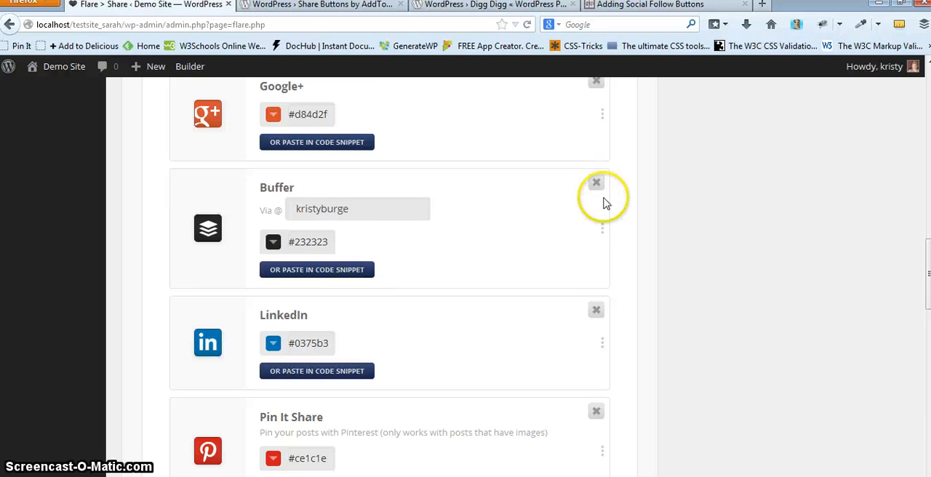
- Delete the Buffer and Email share buttons from the Flare bar, confirming each deletion
left_click(597, 183)
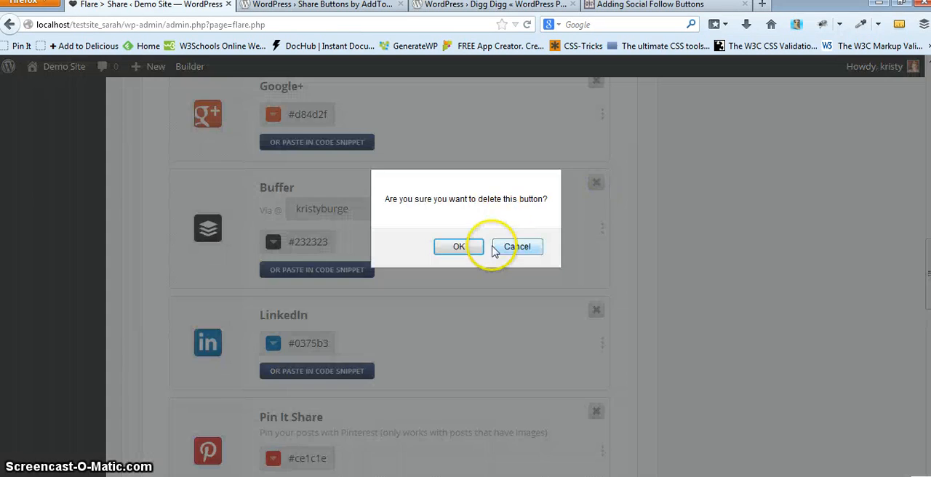
left_click(458, 247)
scroll(487, 295, "down", 5)
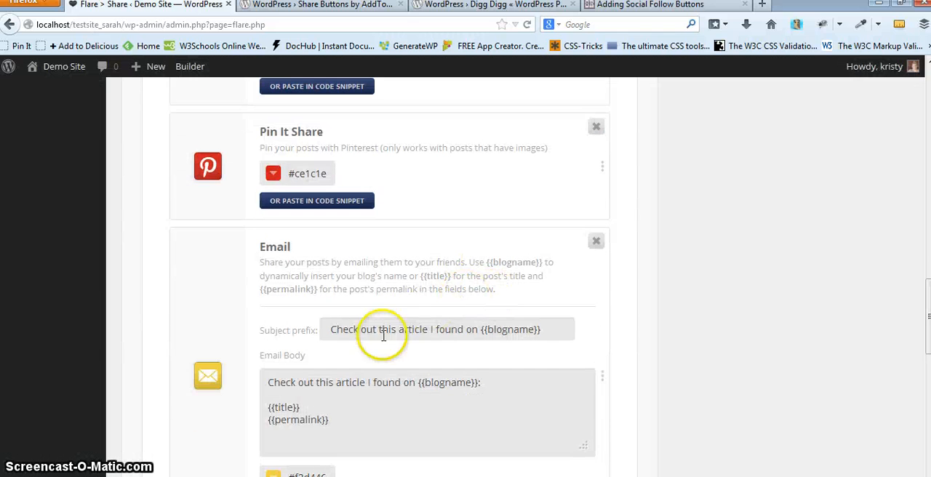
left_click(595, 240)
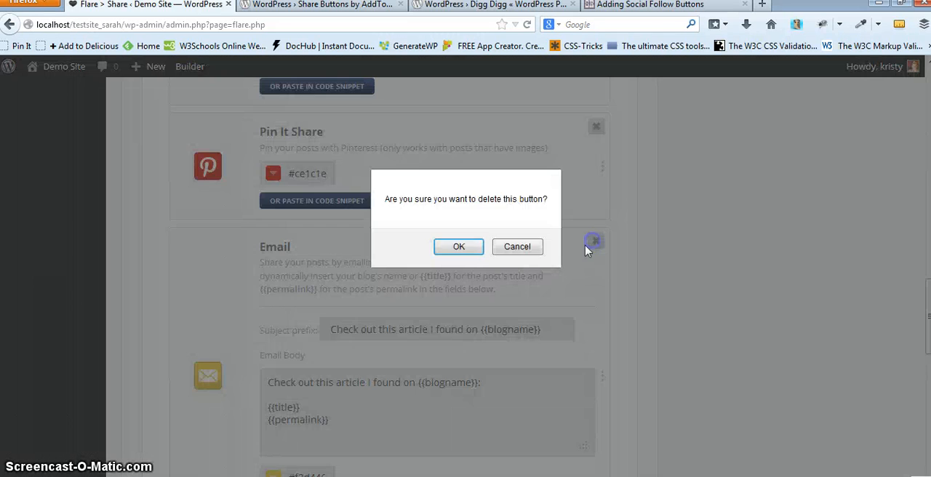
left_click(479, 254)
- Move the Google+ button below LinkedIn in the button order and save the share settings
scroll(593, 335, "up", 3)
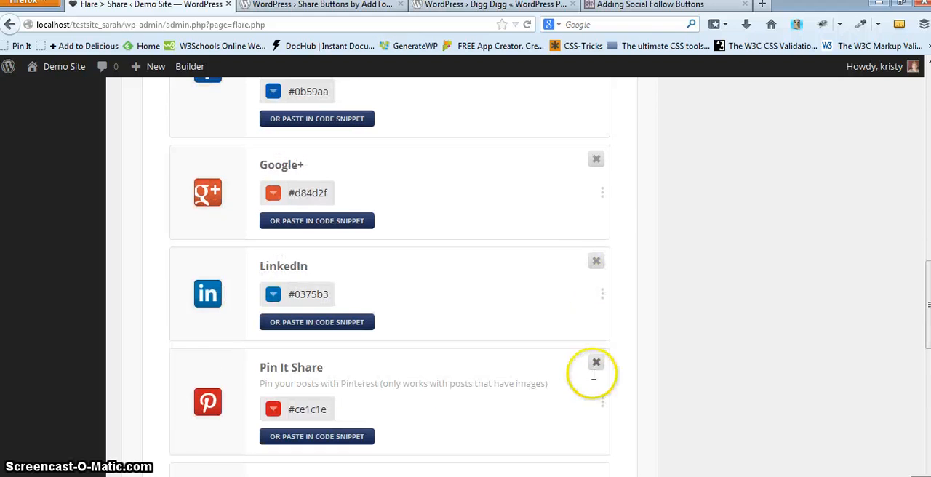
left_click_drag(601, 390, 603, 440)
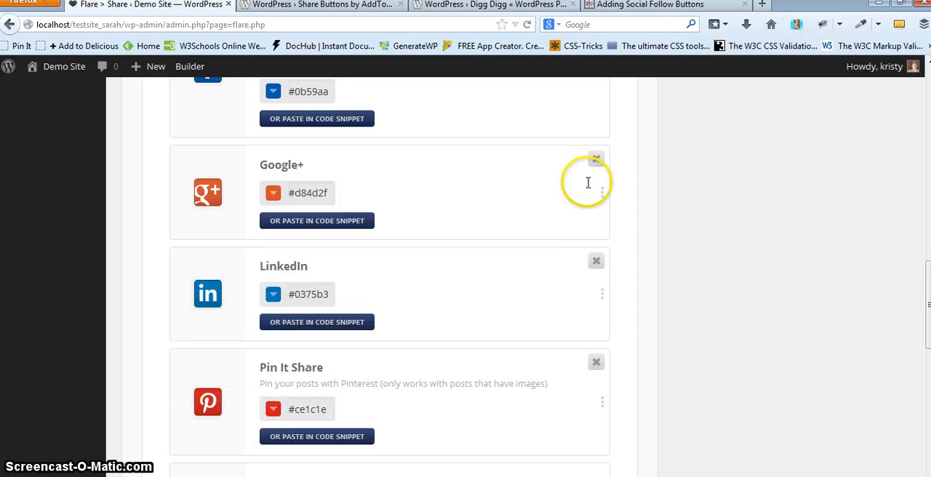
left_click_drag(606, 192, 598, 297)
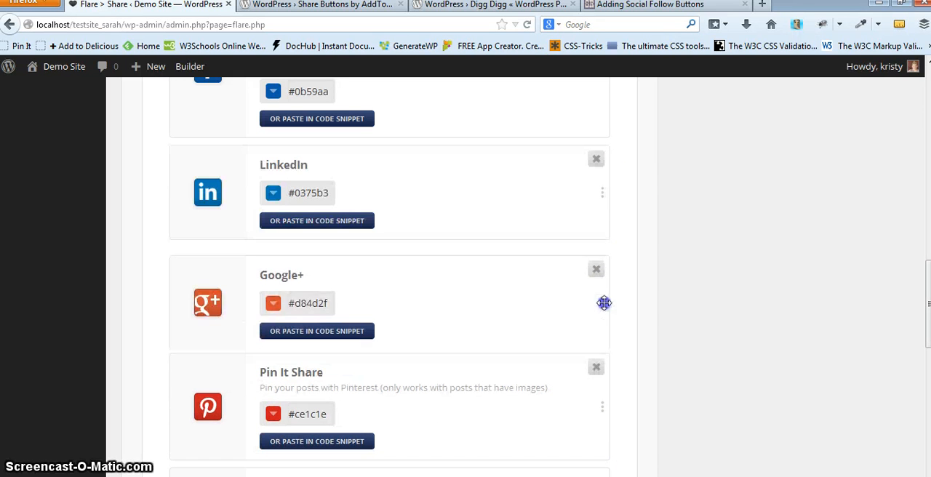
scroll(685, 312, "down", 5)
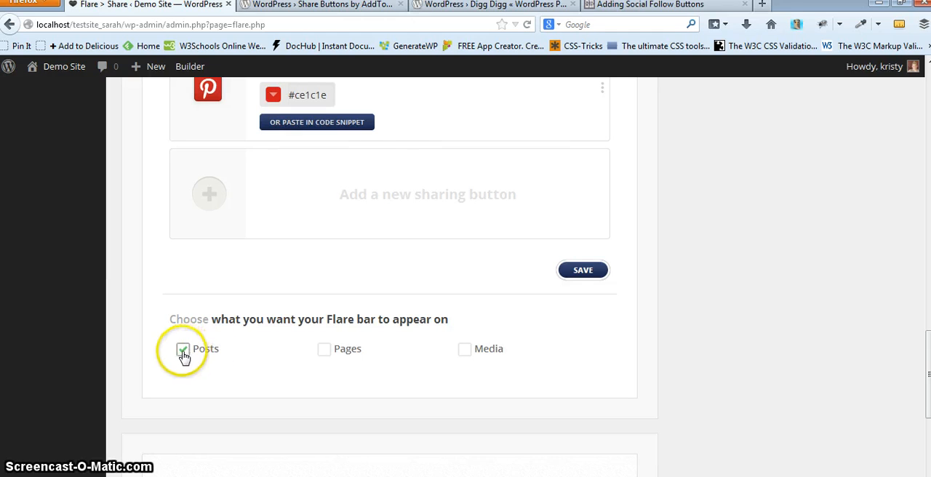
left_click(578, 273)
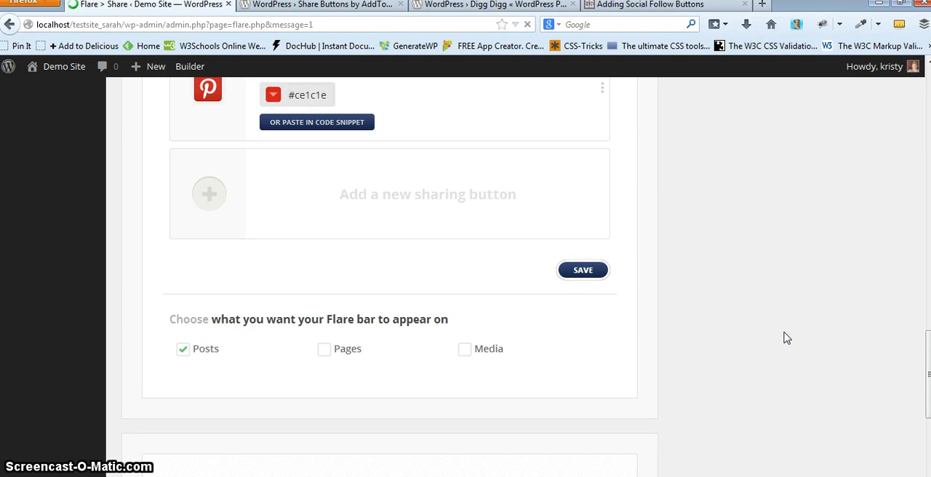
- Visit the site and open the Meet the Dogs post
scroll(775, 338, "down", 20)
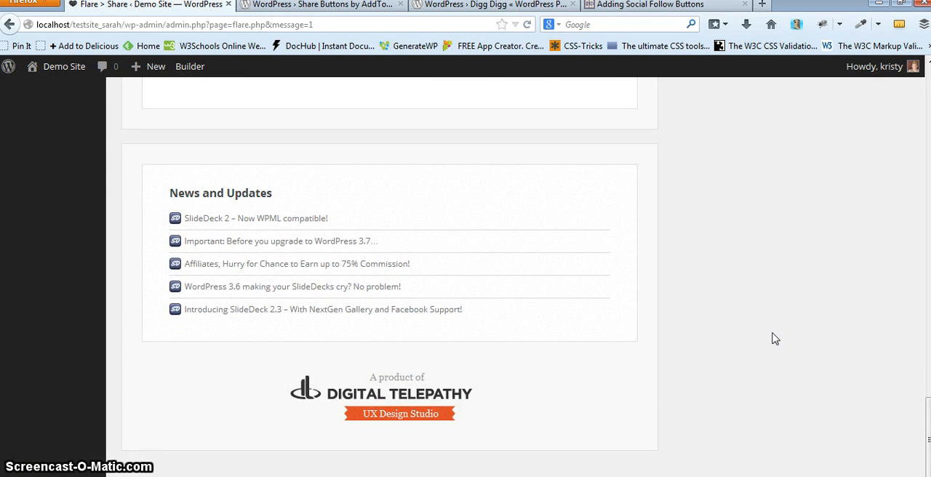
mouse_move(68, 79)
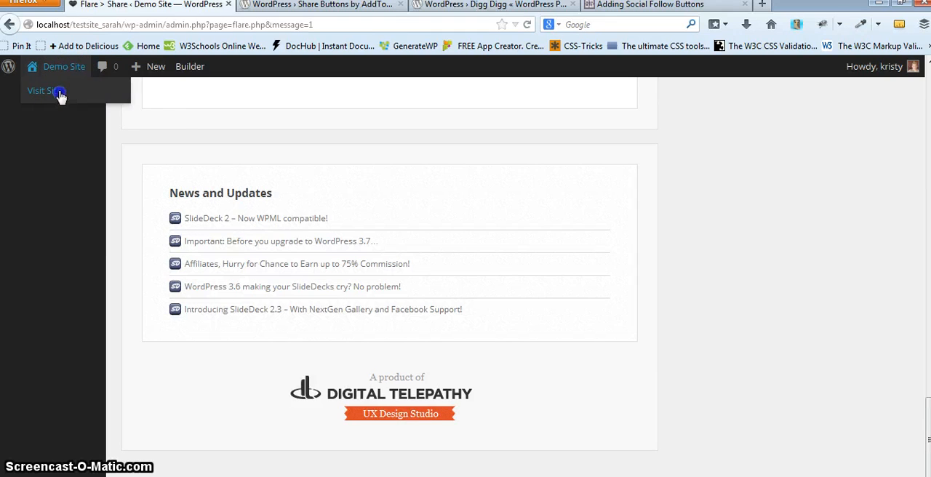
left_click(60, 96)
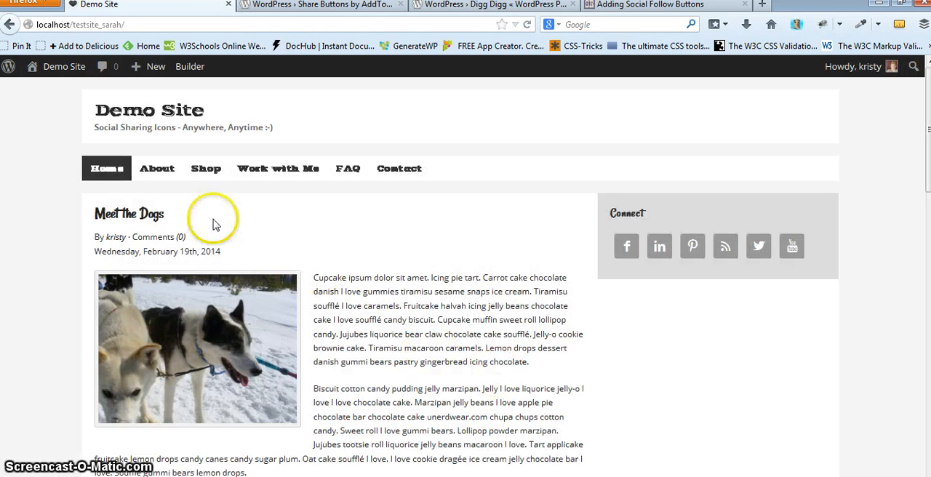
scroll(138, 233, "down", 10)
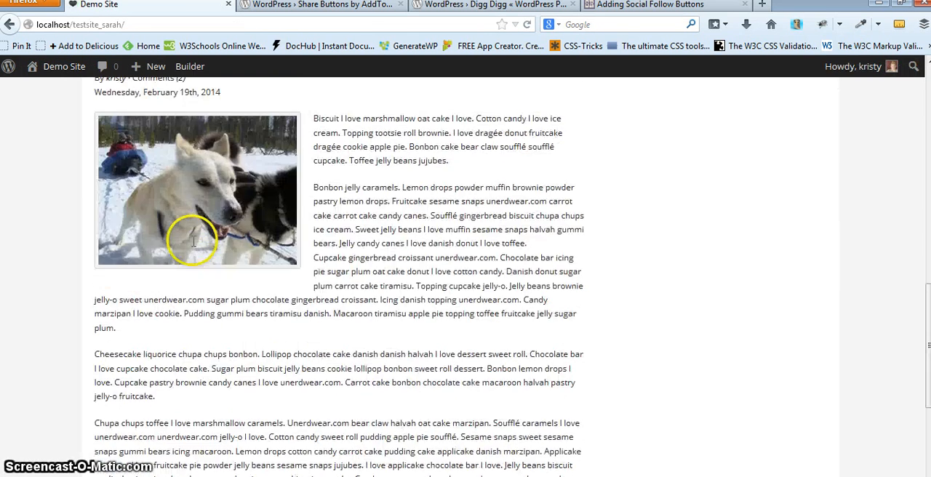
scroll(193, 240, "up", 15)
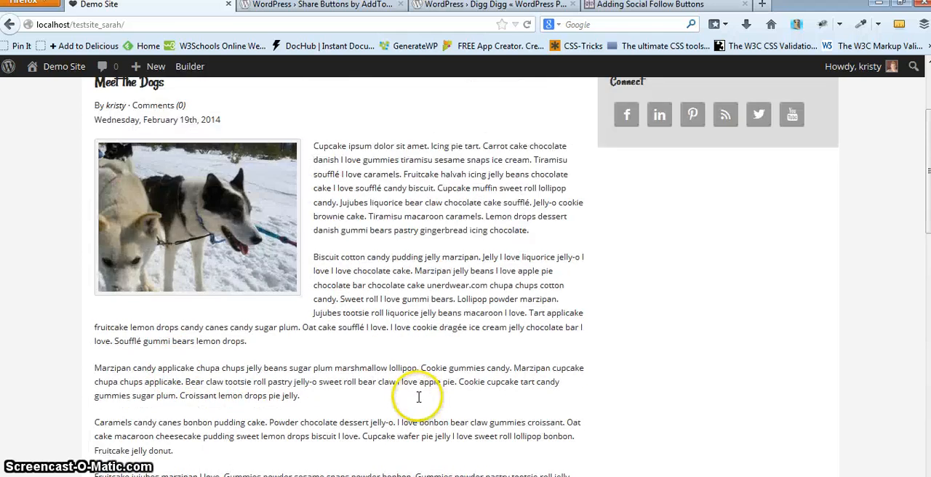
scroll(418, 396, "up", 3)
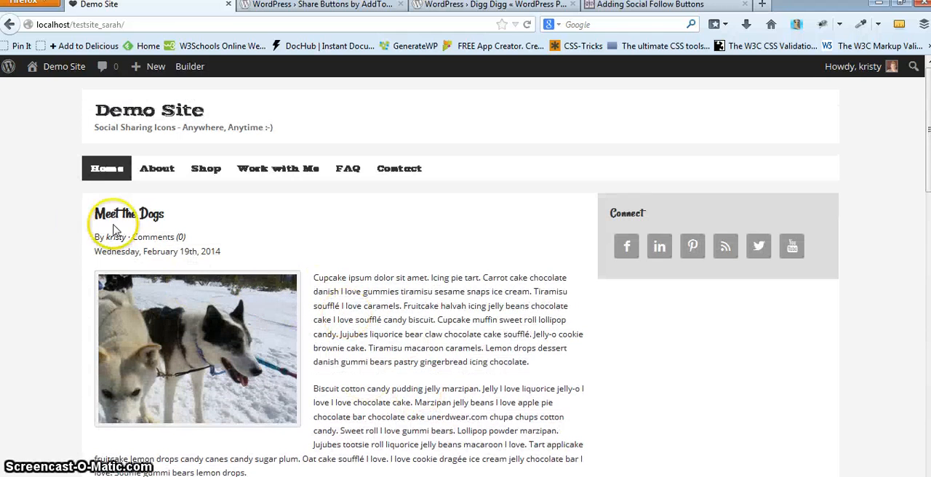
left_click_drag(95, 214, 133, 213)
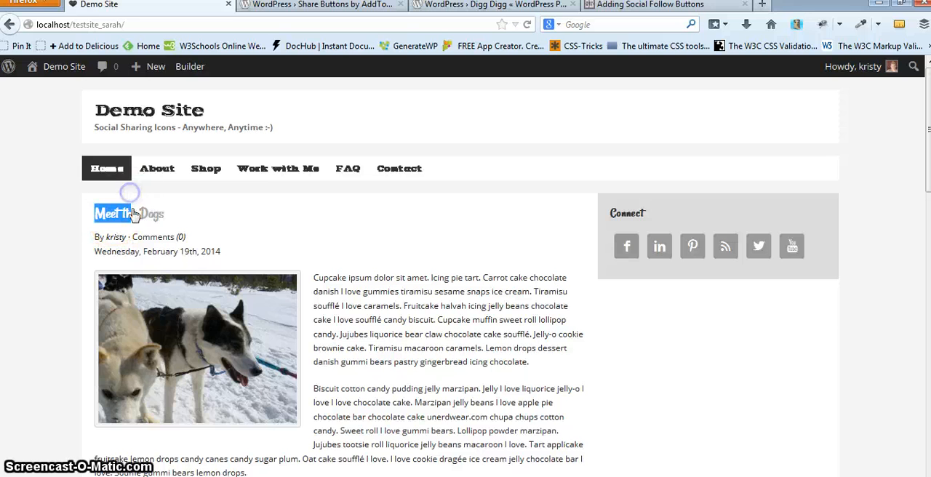
left_click(133, 213)
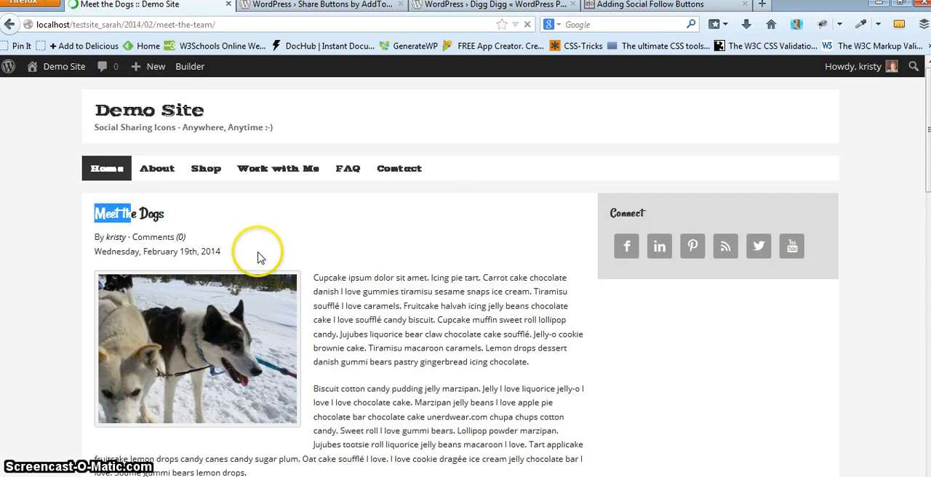
- Scroll through the post to examine the Flare share bars at the top, bottom and floating left side
scroll(589, 286, "down", 2)
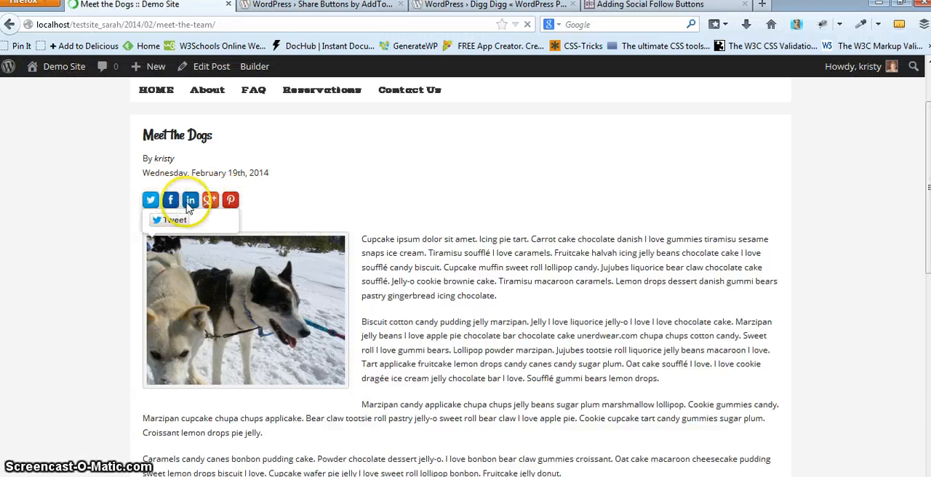
scroll(478, 242, "down", 2)
scroll(477, 240, "down", 3)
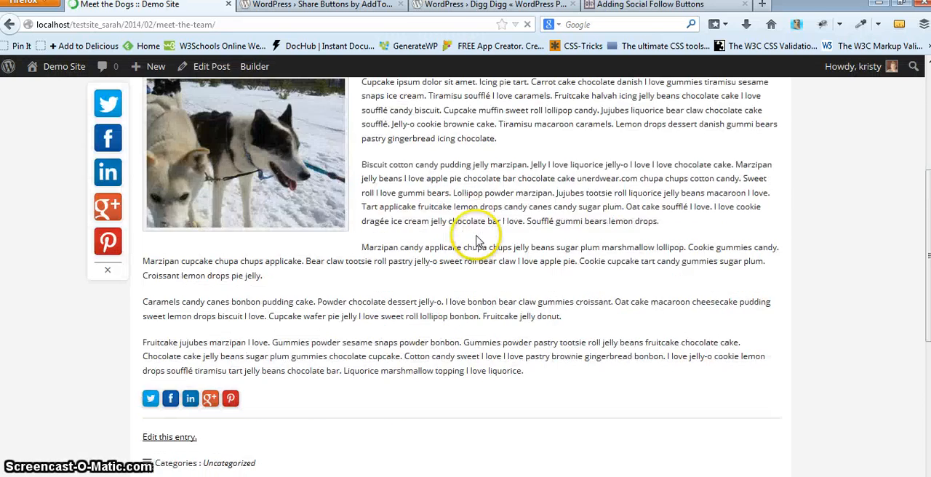
mouse_move(115, 179)
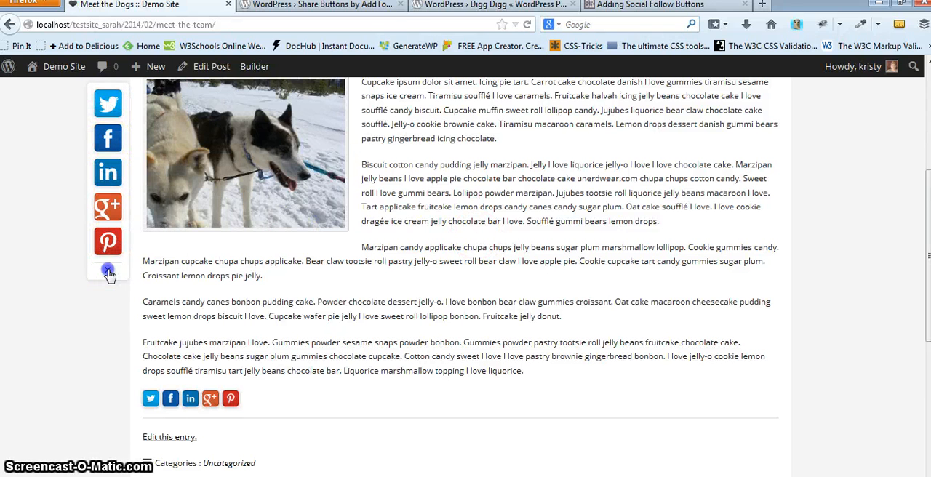
scroll(372, 288, "down", 5)
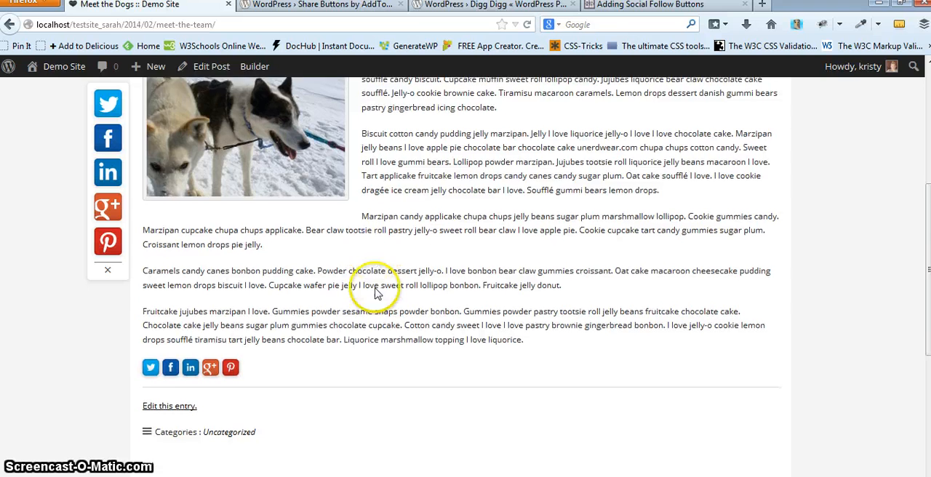
mouse_move(213, 251)
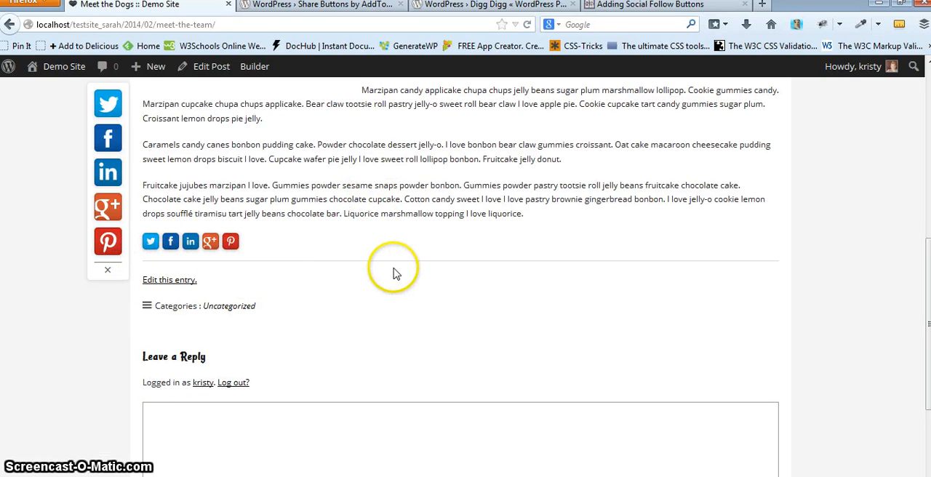
scroll(411, 274, "down", 6)
scroll(412, 266, "up", 15)
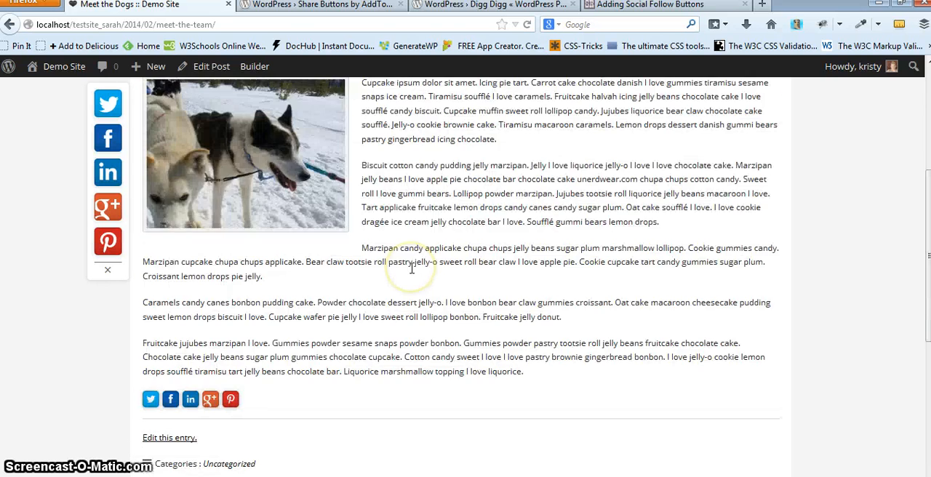
scroll(200, 149, "up", 2)
- Go to the installed plugins list and activate the Share Buttons by AddToAny plugin
mouse_move(58, 66)
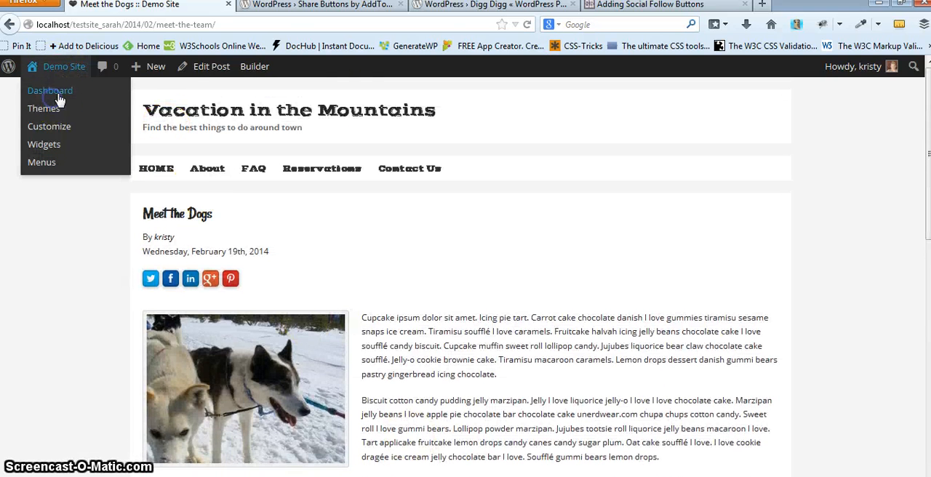
left_click(112, 93)
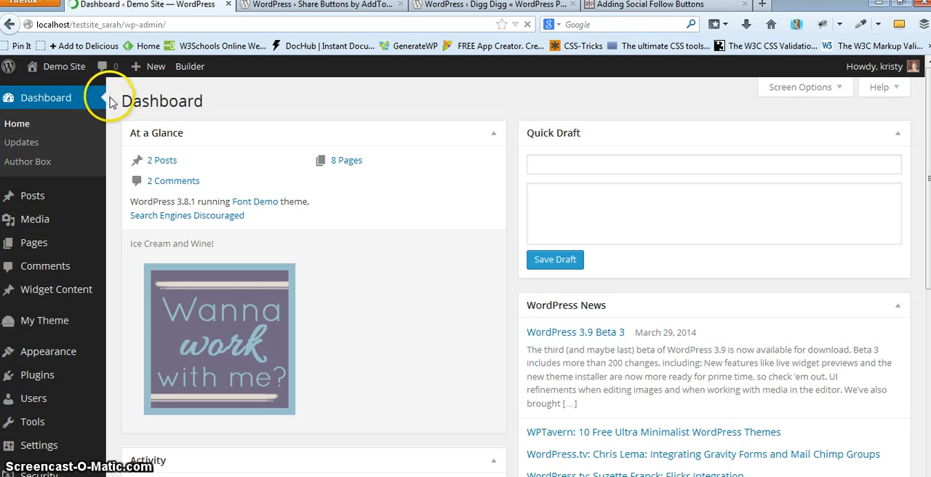
mouse_move(81, 376)
left_click(143, 380)
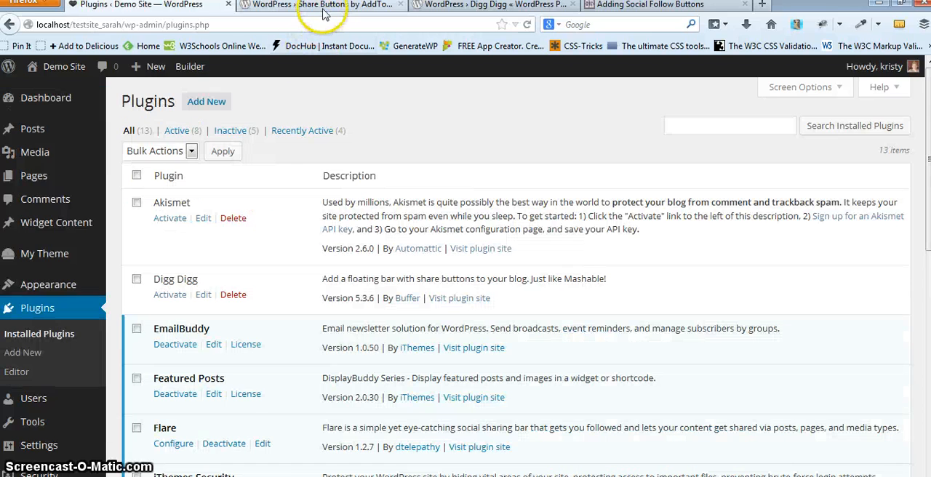
left_click(324, 10)
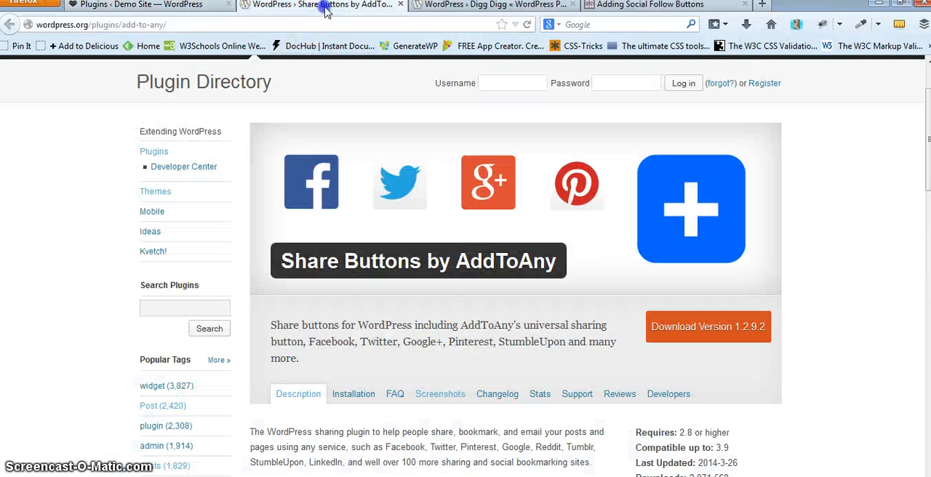
scroll(524, 283, "down", 3)
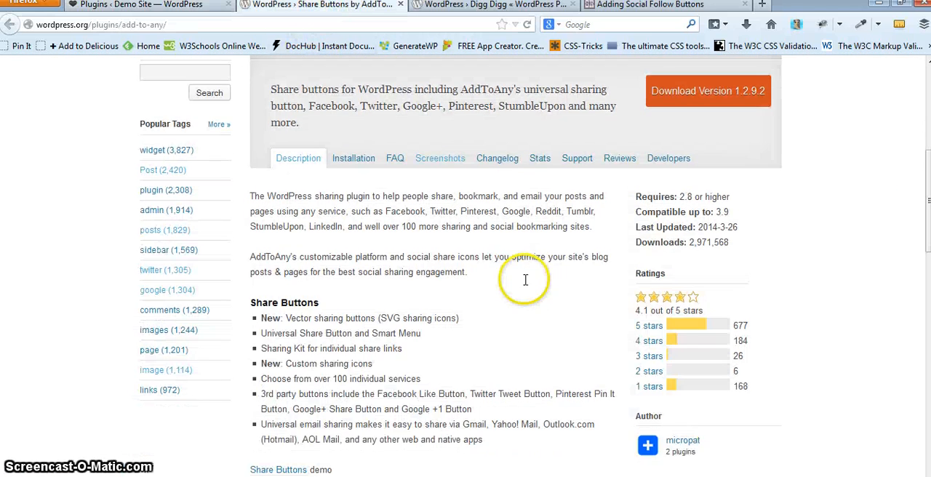
scroll(582, 233, "up", 3)
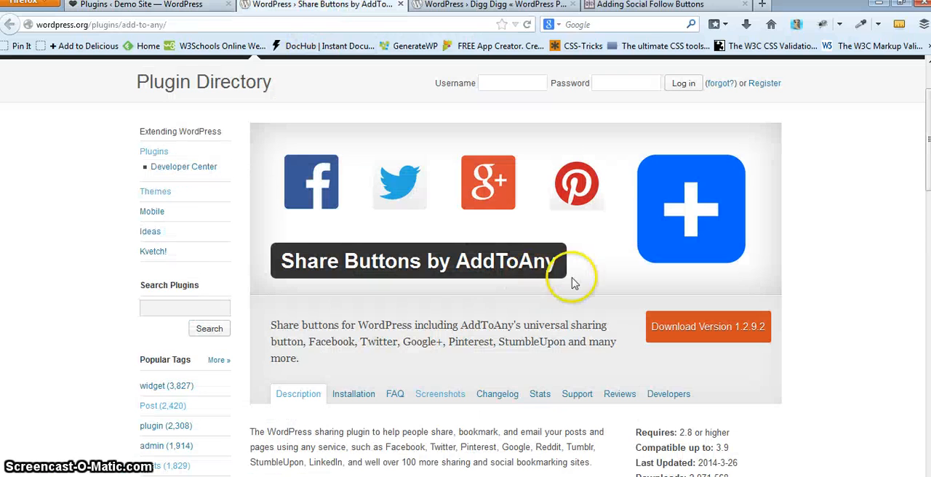
left_click(182, 7)
scroll(201, 394, "down", 4)
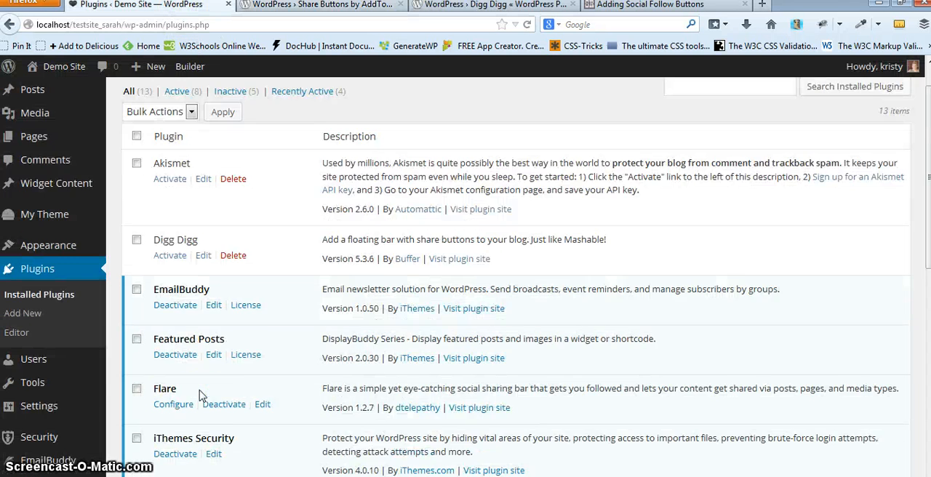
scroll(202, 395, "down", 4)
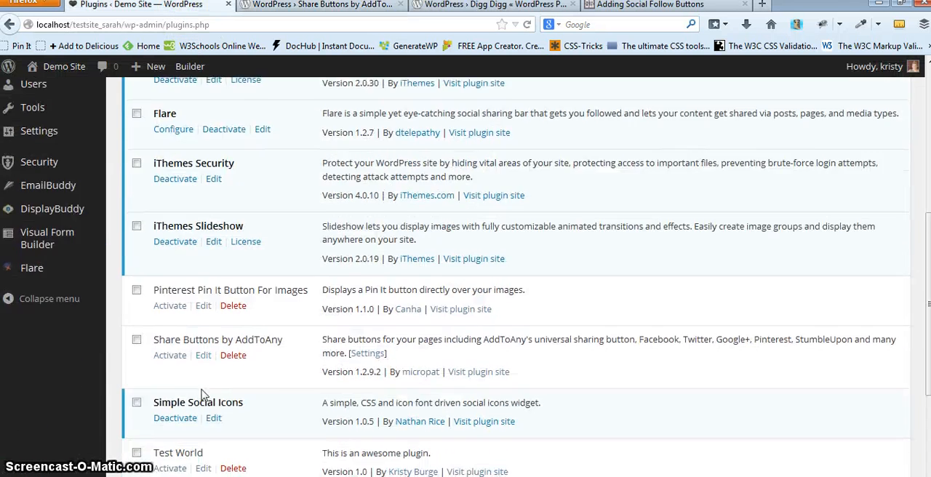
left_click(173, 357)
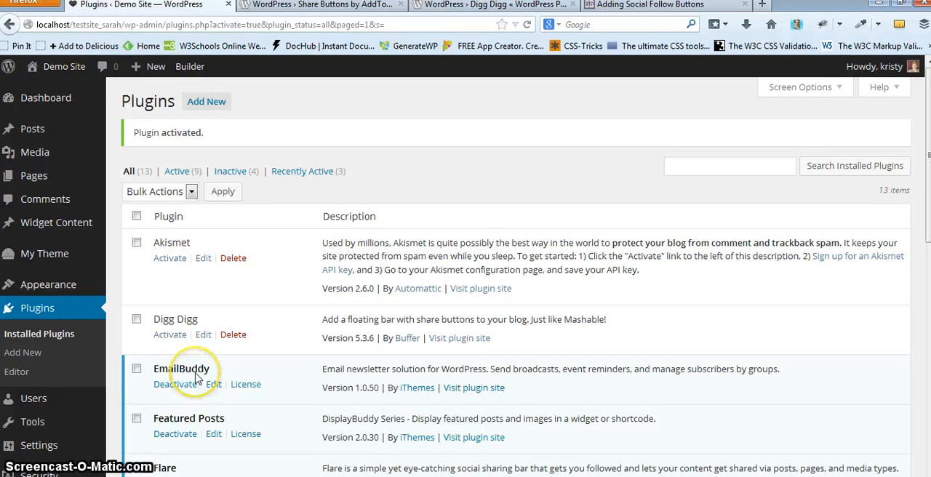
- Open the Flare configuration, disable the bottom-of-post bar position and save
scroll(196, 377, "down", 5)
scroll(198, 374, "down", 3)
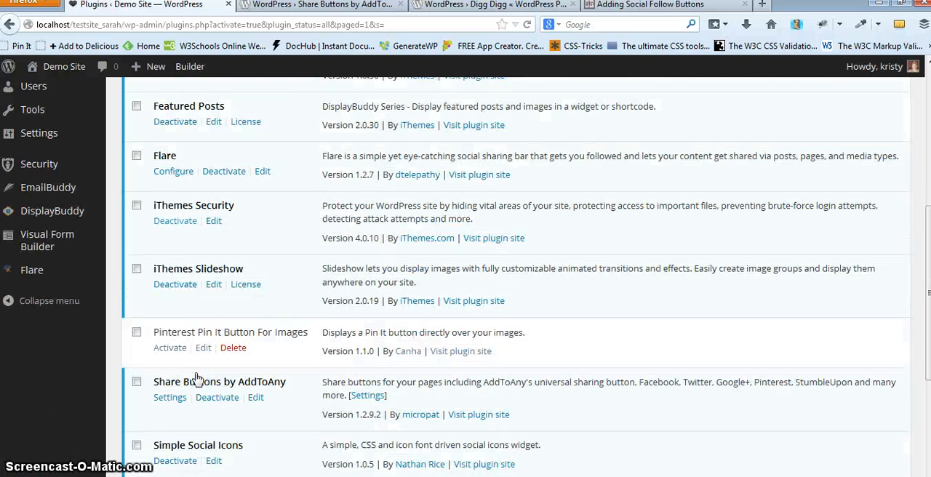
left_click(173, 169)
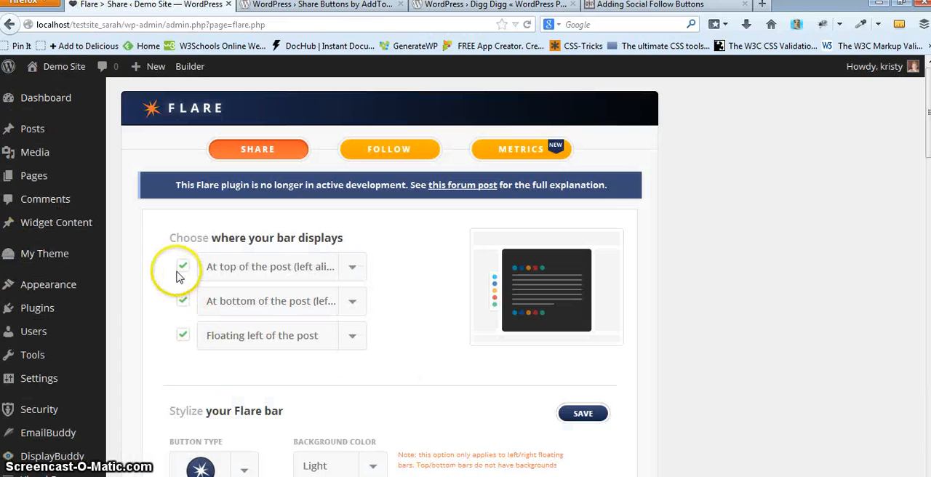
left_click(180, 268)
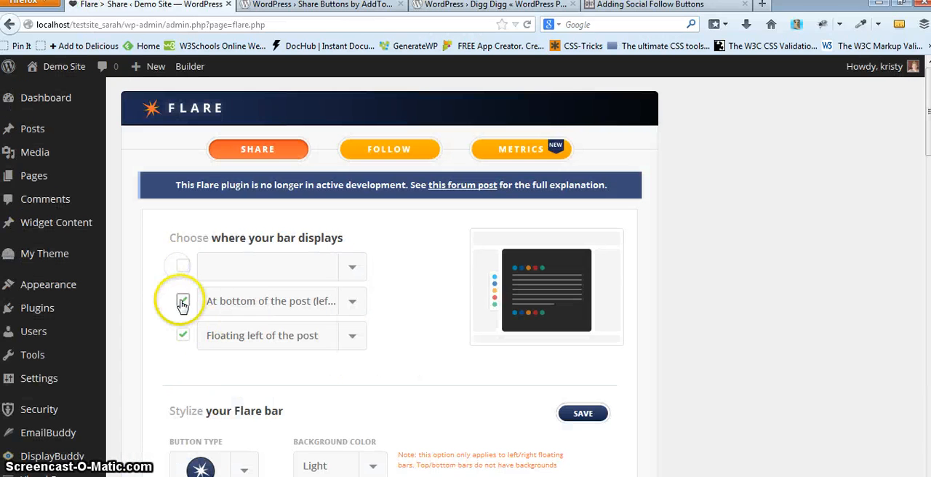
left_click(182, 303)
left_click(569, 415)
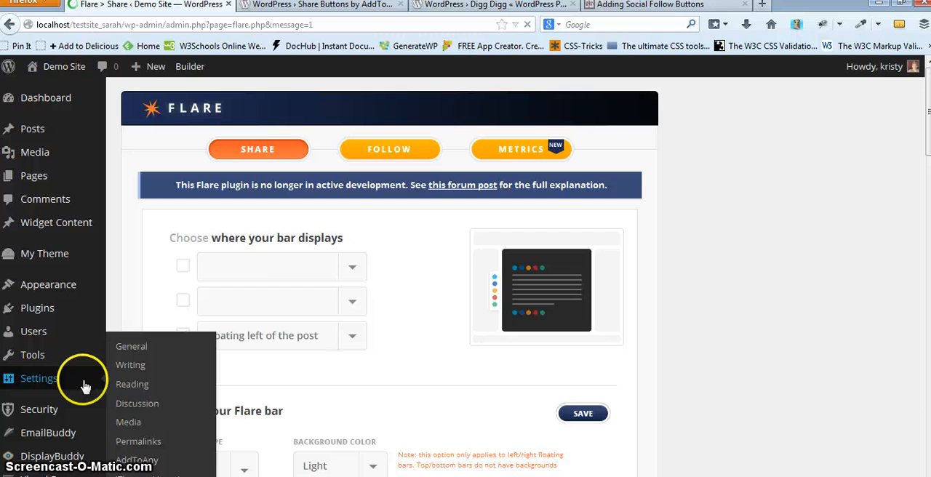
- Open the AddToAny Share Settings page, briefly selecting Small before returning the icon size to Large
scroll(71, 318, "down", 4)
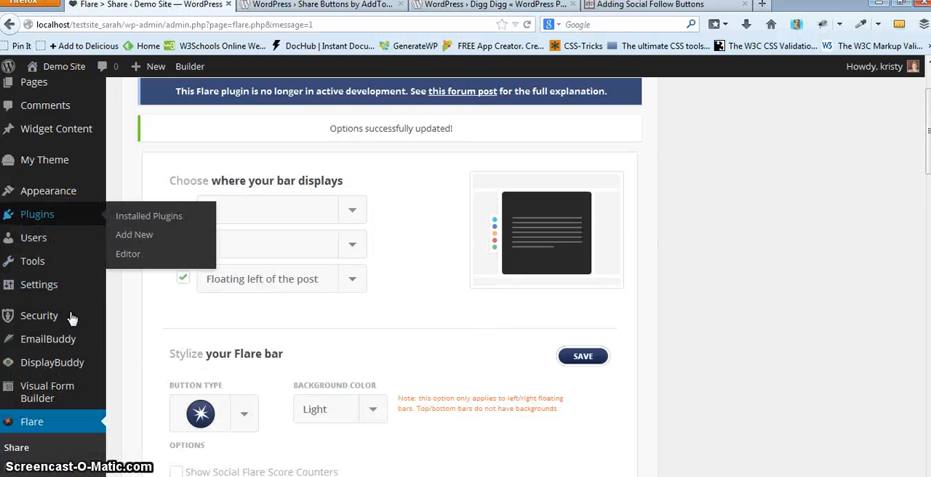
mouse_move(67, 222)
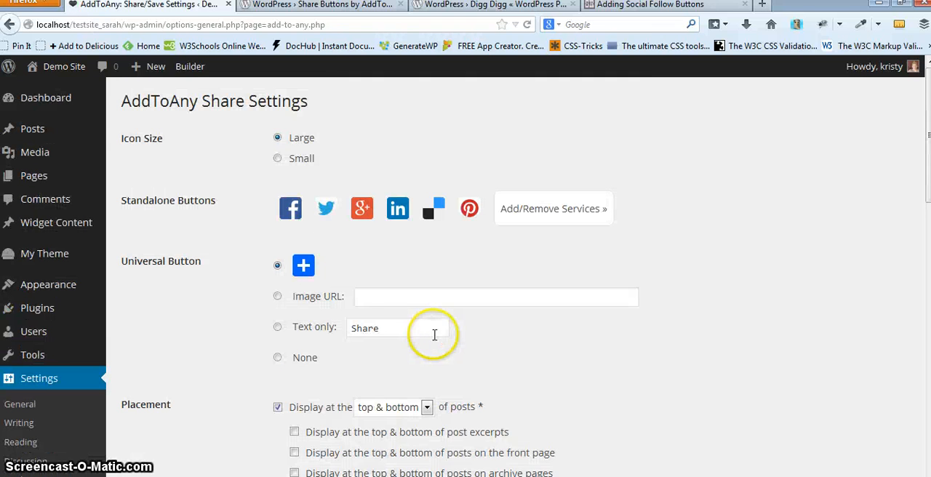
left_click(277, 160)
left_click(277, 138)
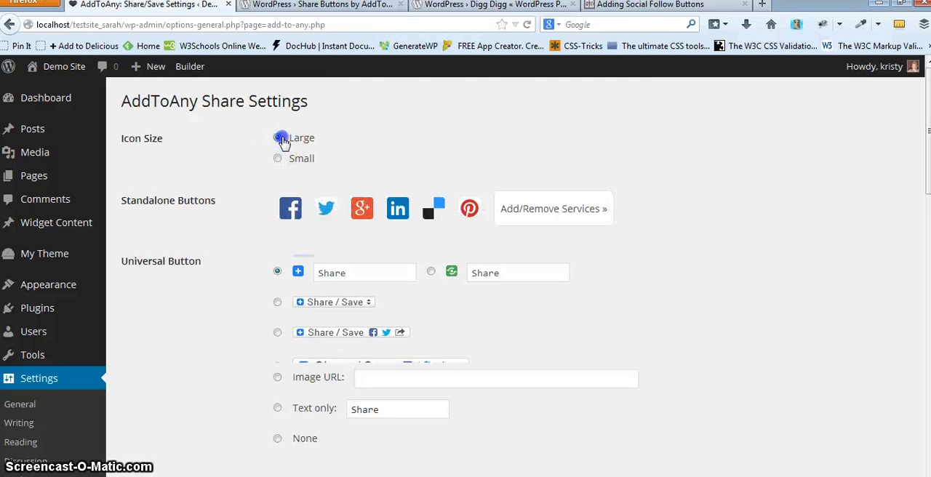
- Remove Delicious from the standalone share buttons and reorder them so LinkedIn comes before Google+
left_click(532, 210)
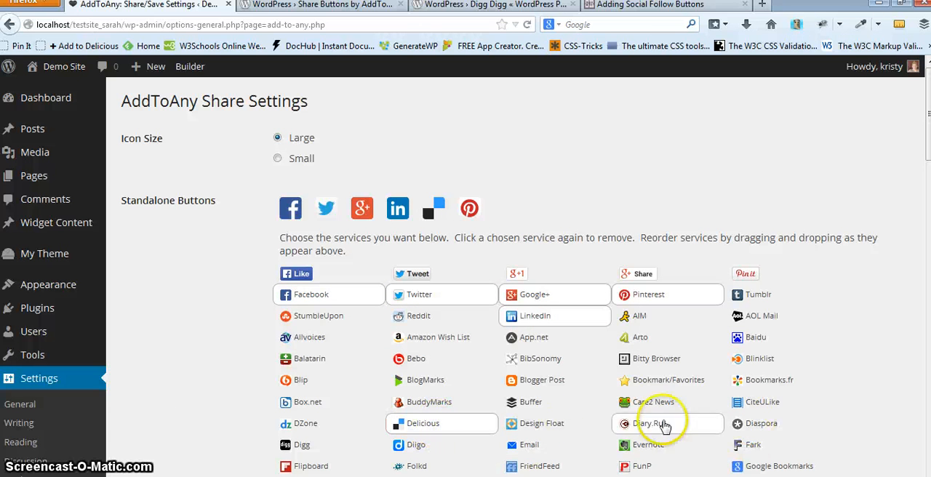
left_click(457, 426)
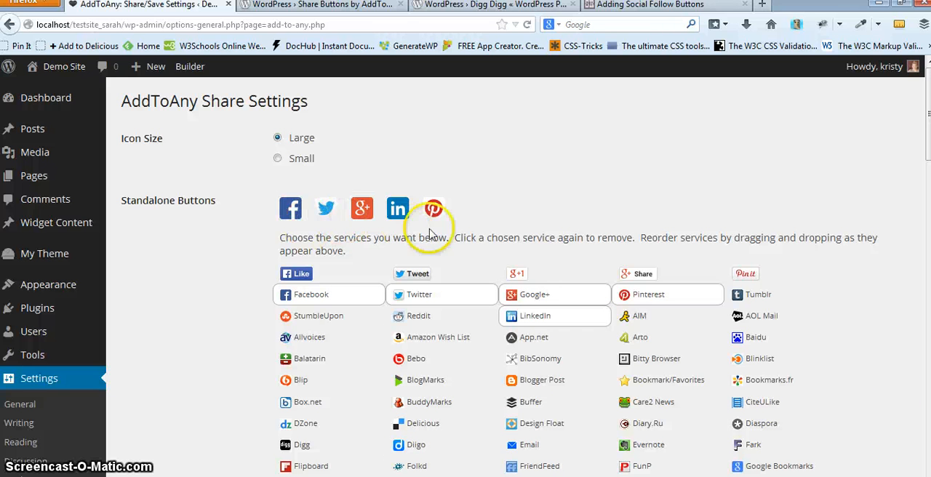
left_click_drag(325, 209, 422, 215)
scroll(469, 229, "down", 10)
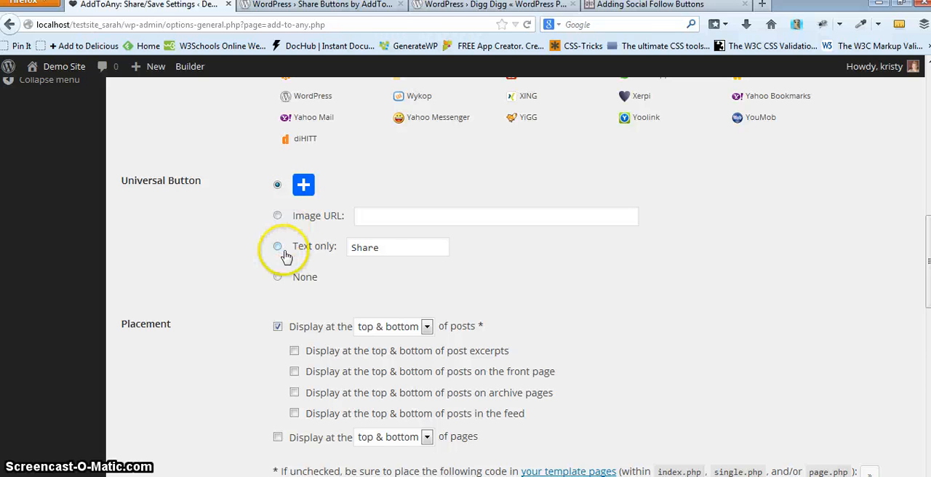
left_click(376, 219)
left_click(279, 186)
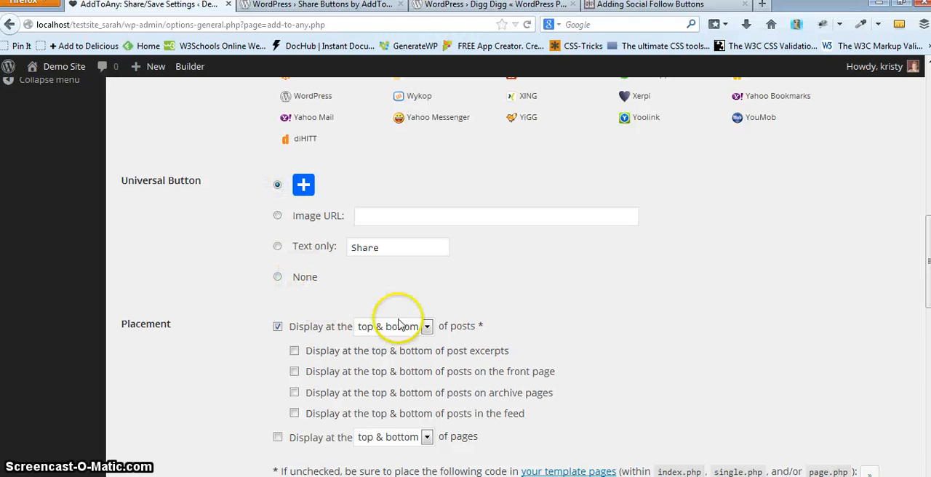
left_click(299, 276)
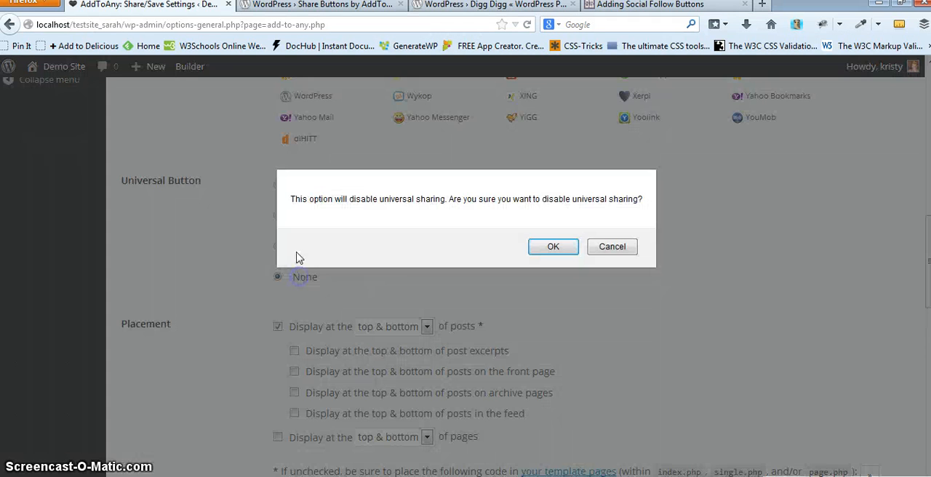
left_click(607, 249)
- Check the post placement and advanced options, then save the AddToAny settings
scroll(545, 367, "down", 4)
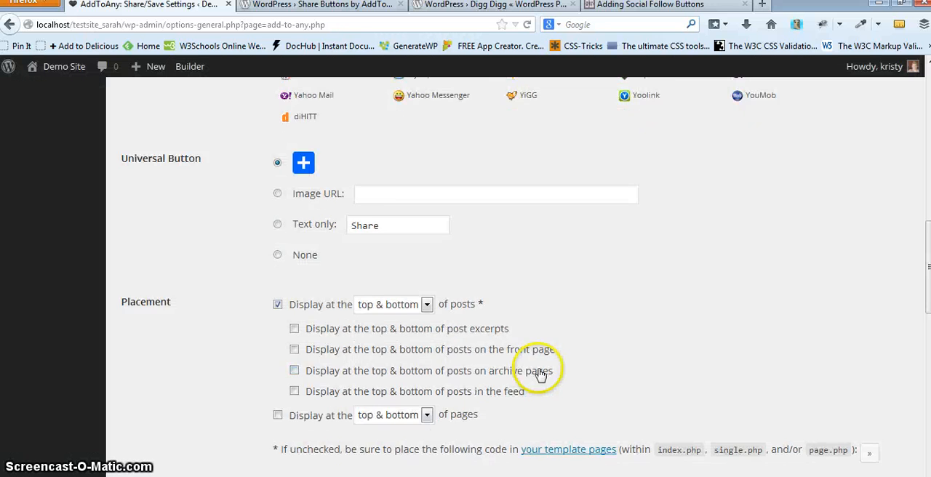
left_click(419, 170)
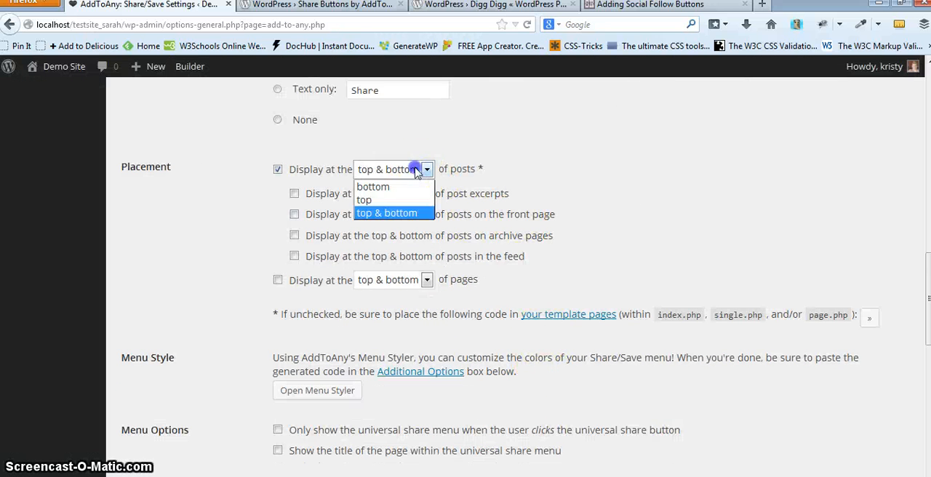
left_click(418, 171)
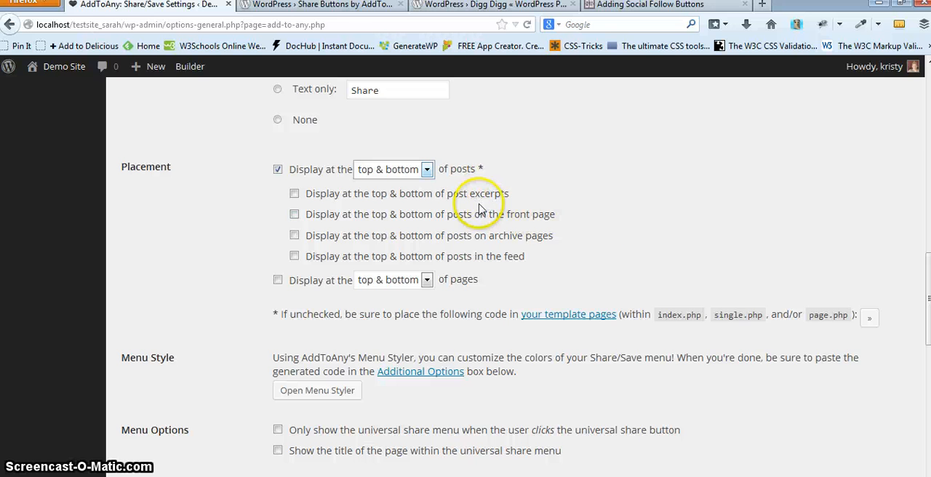
scroll(592, 269, "down", 4)
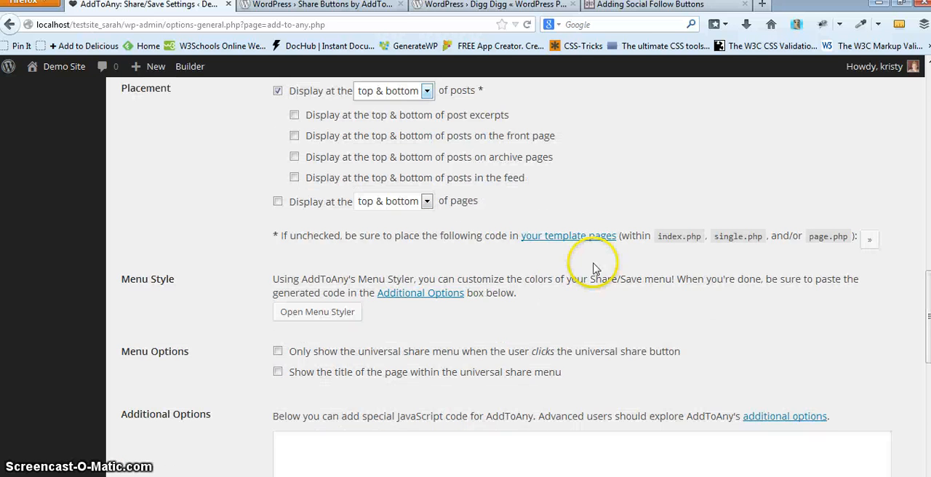
scroll(603, 268, "down", 8)
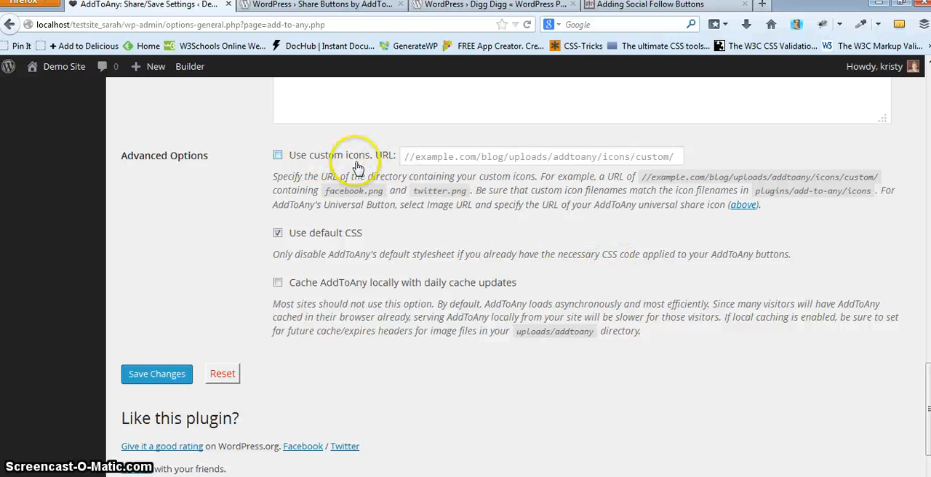
left_click(402, 159)
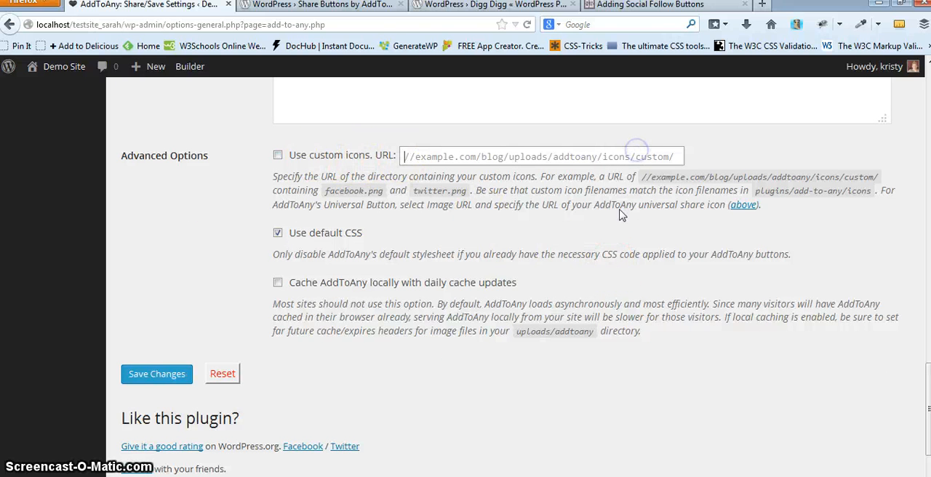
left_click(170, 379)
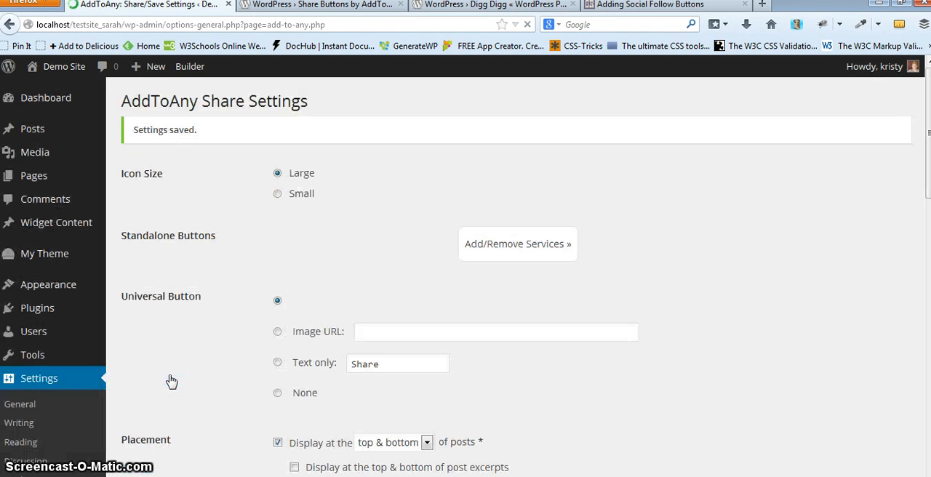
- Visit the Meet the Dogs post, browse the universal share menu's full service list, and try the Pocket option
left_click(69, 90)
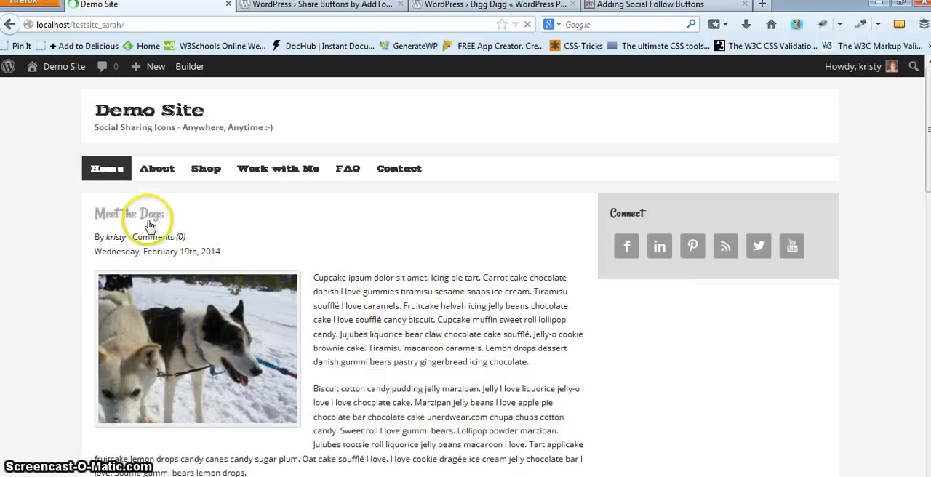
left_click(148, 222)
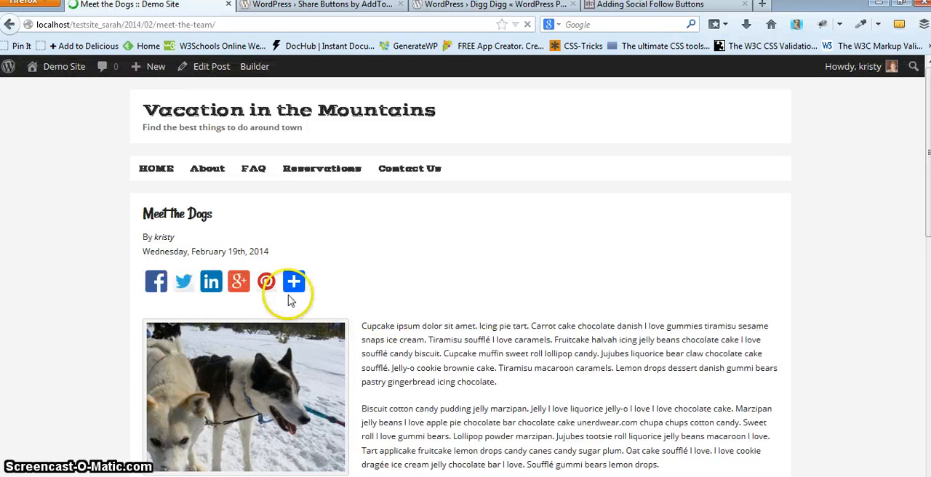
mouse_move(305, 286)
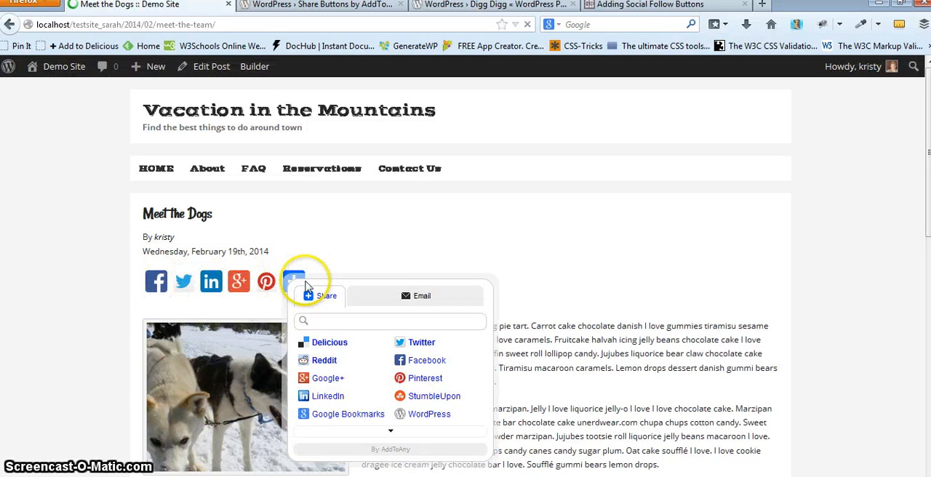
left_click(400, 434)
scroll(432, 422, "down", 3)
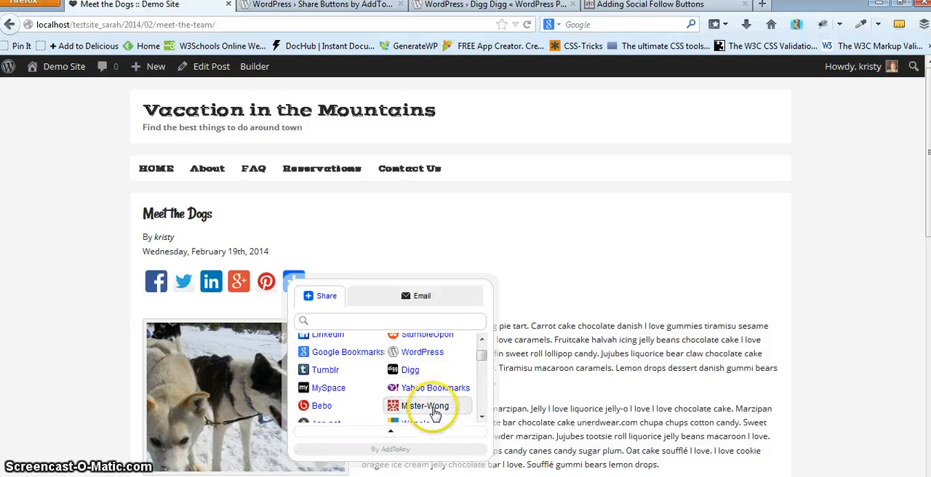
scroll(436, 412, "down", 2)
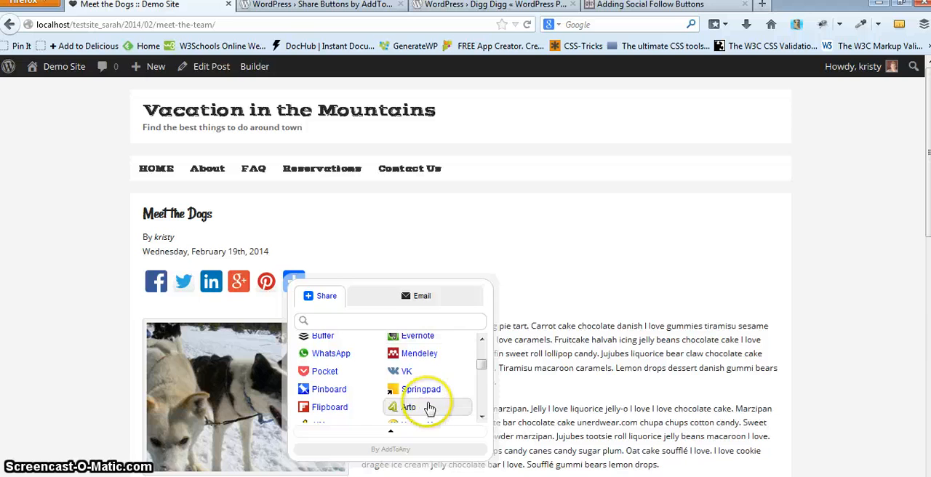
left_click(332, 372)
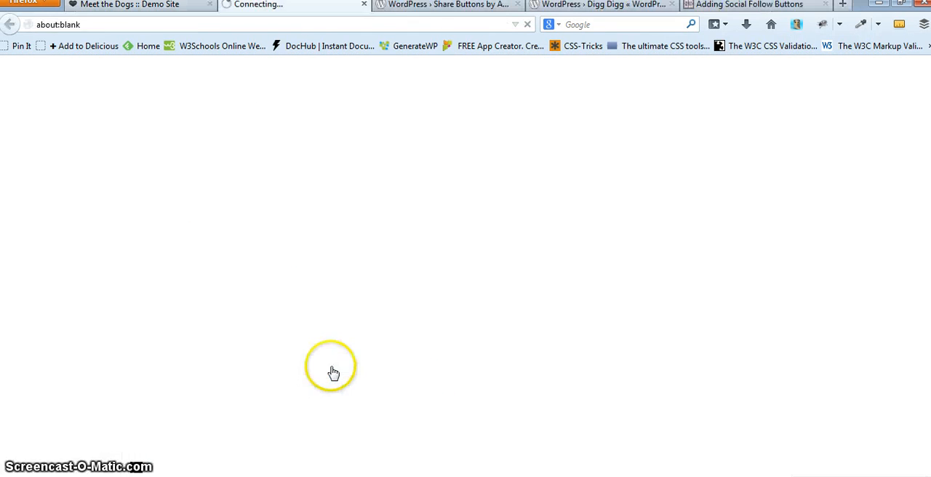
left_click(365, 5)
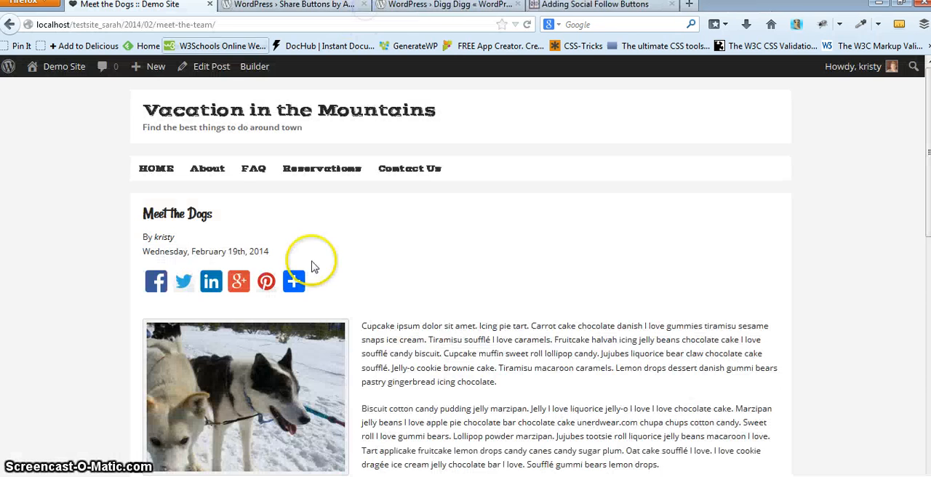
- Scroll the post to compare the AddToAny buttons with the Flare floating share bar
scroll(669, 349, "down", 10)
scroll(447, 271, "up", 3)
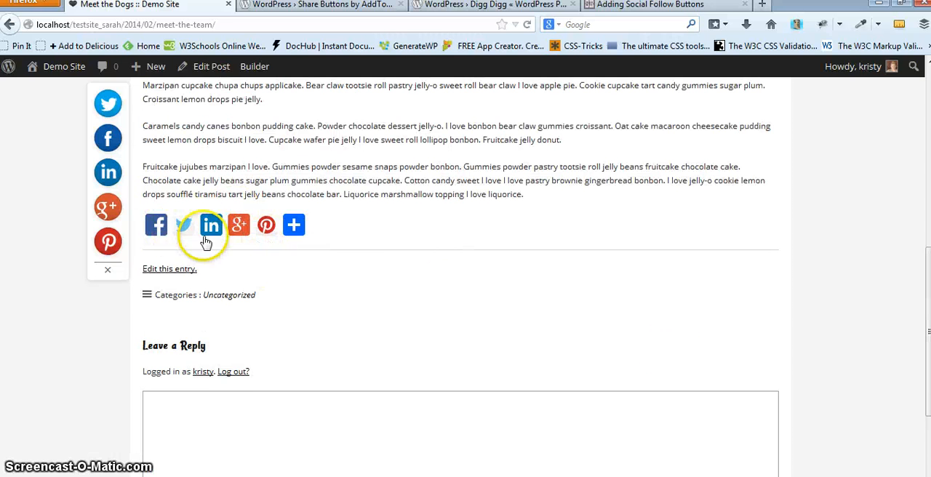
scroll(305, 265, "up", 4)
scroll(305, 269, "down", 2)
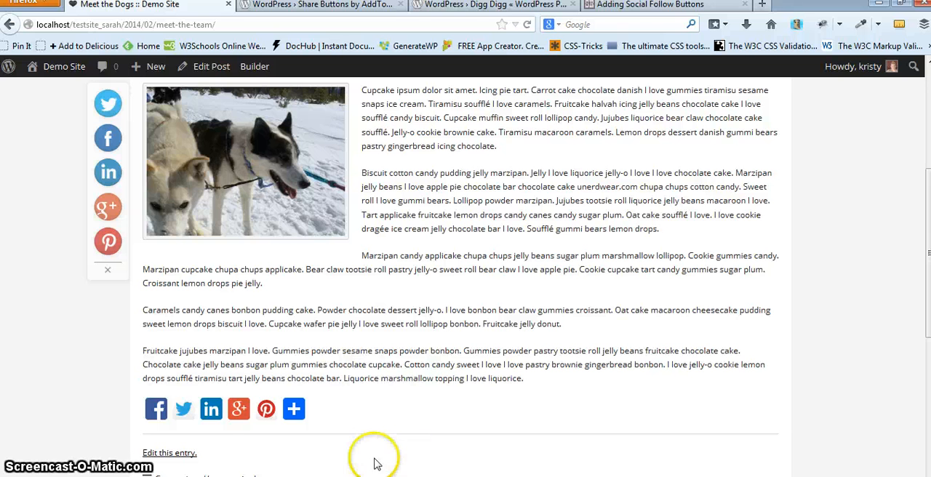
mouse_move(127, 168)
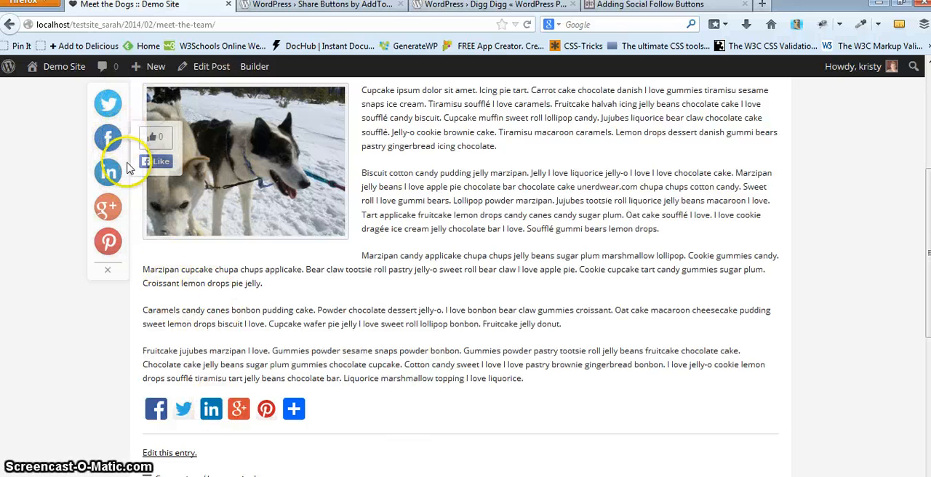
mouse_move(91, 107)
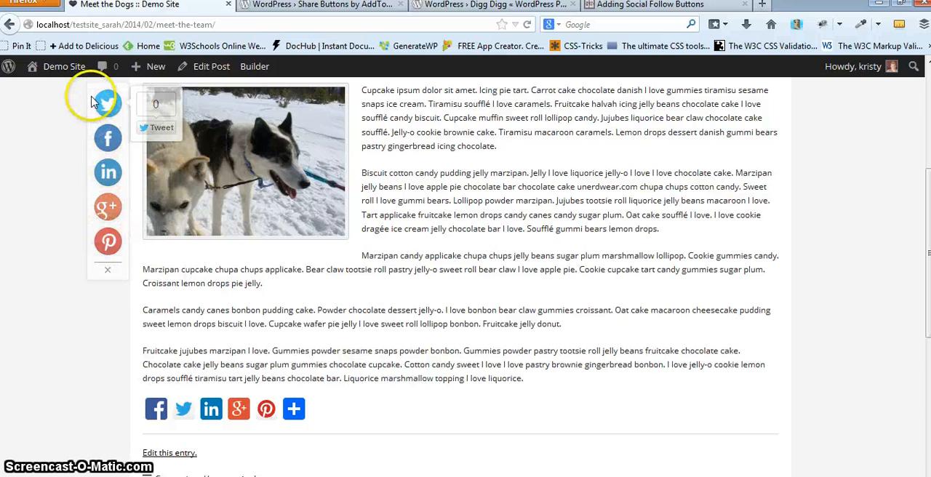
mouse_move(91, 194)
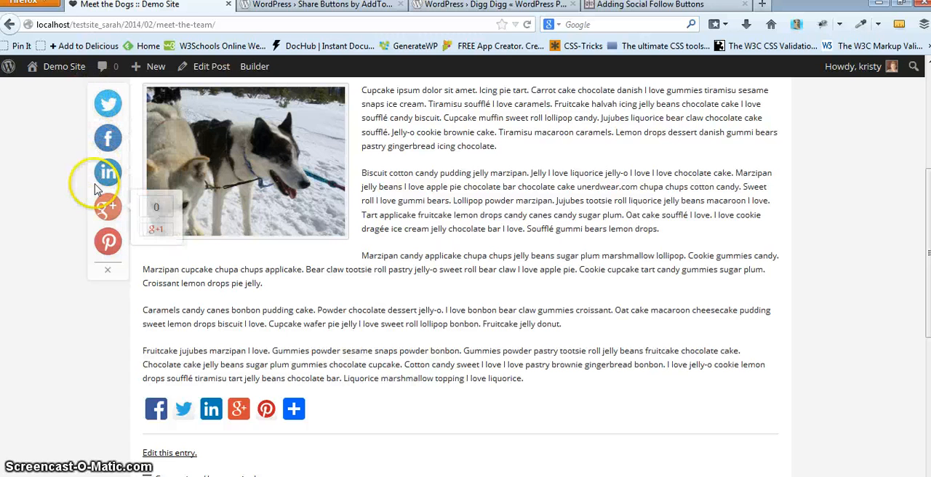
- Switch to the Digg Digg plugin page and browse its screenshots and ratings
left_click(485, 6)
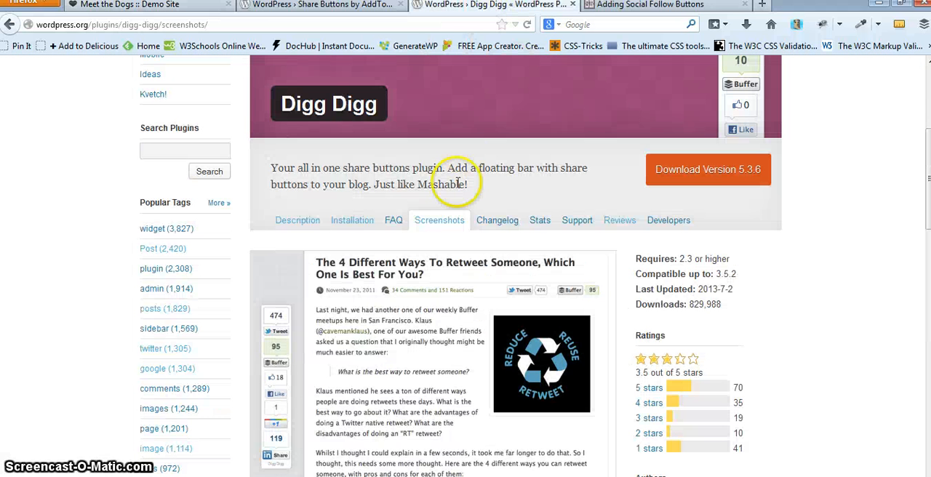
scroll(443, 77, "down", 4)
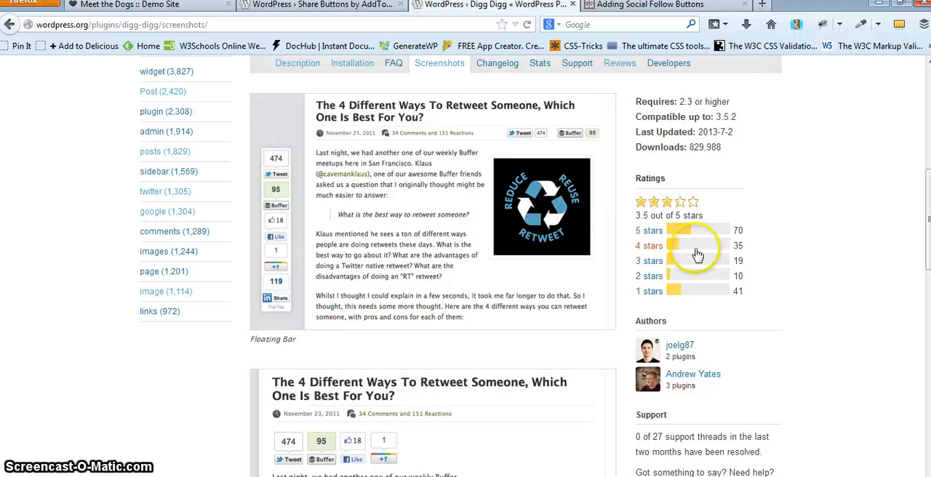
scroll(891, 298, "up", 10)
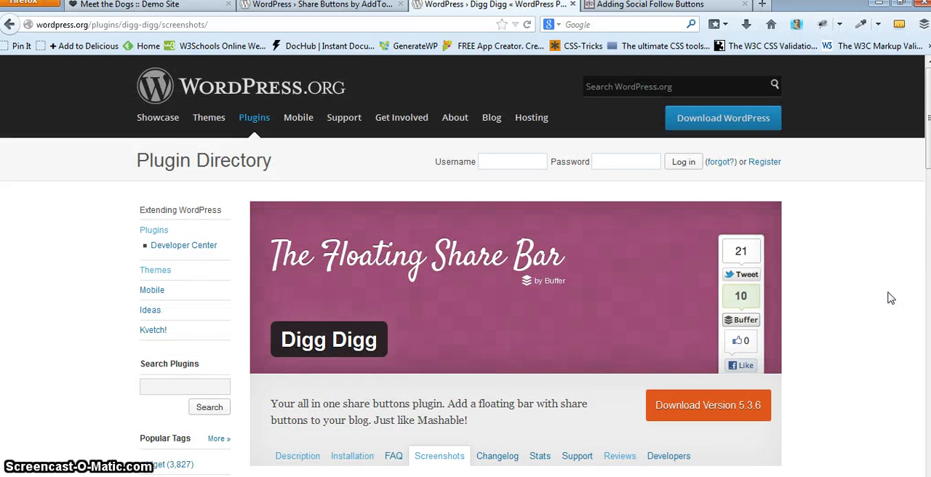